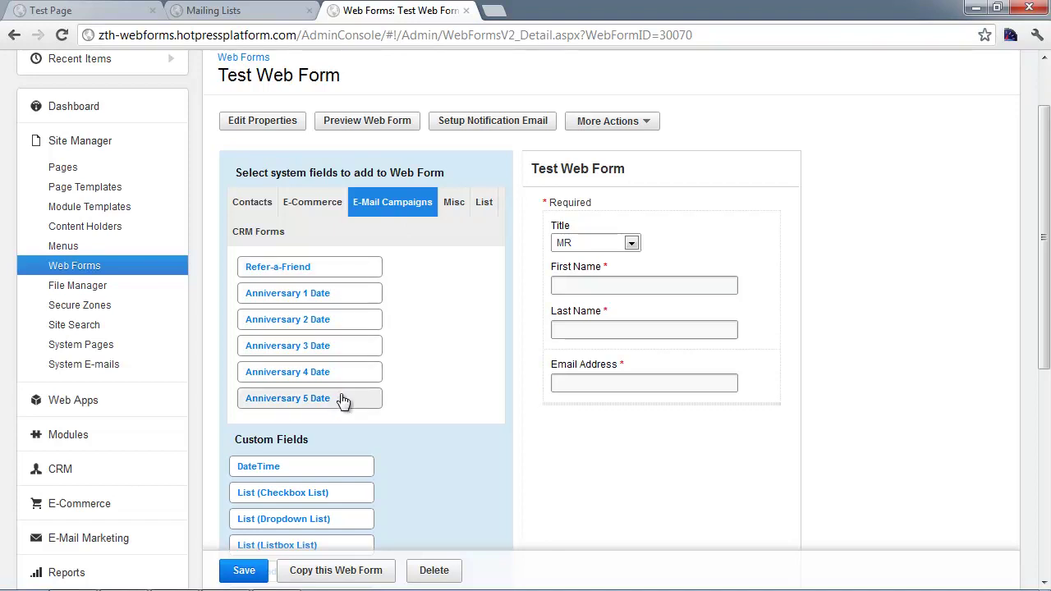
# Step: Delete the trial Anniversary 1 date fields from Test Web Form and add the Refer-a-Friend fields
pyautogui.click(364, 305)
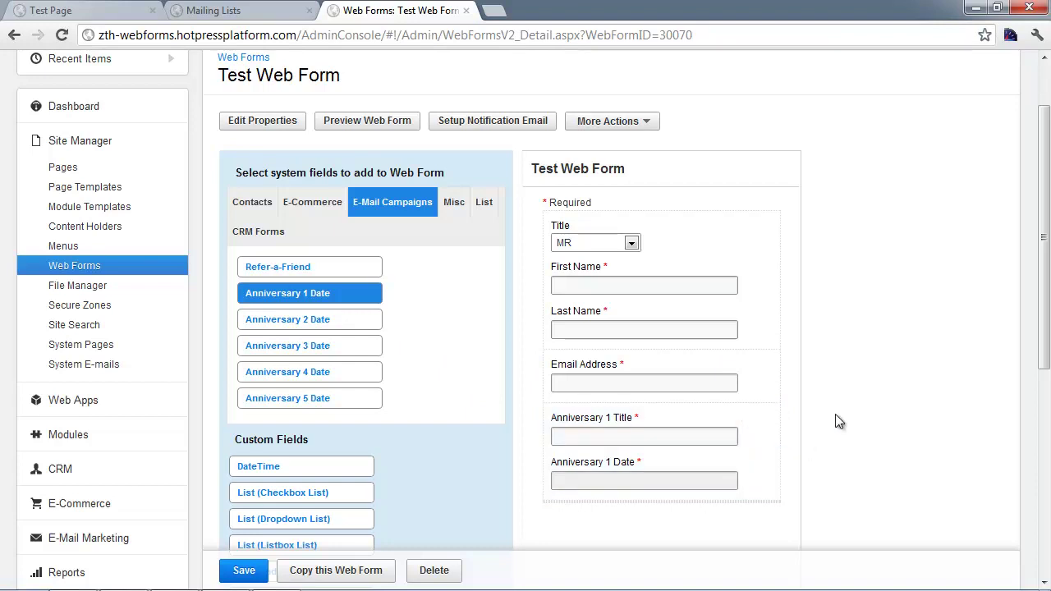
pyautogui.scroll(-1, 825, 425)
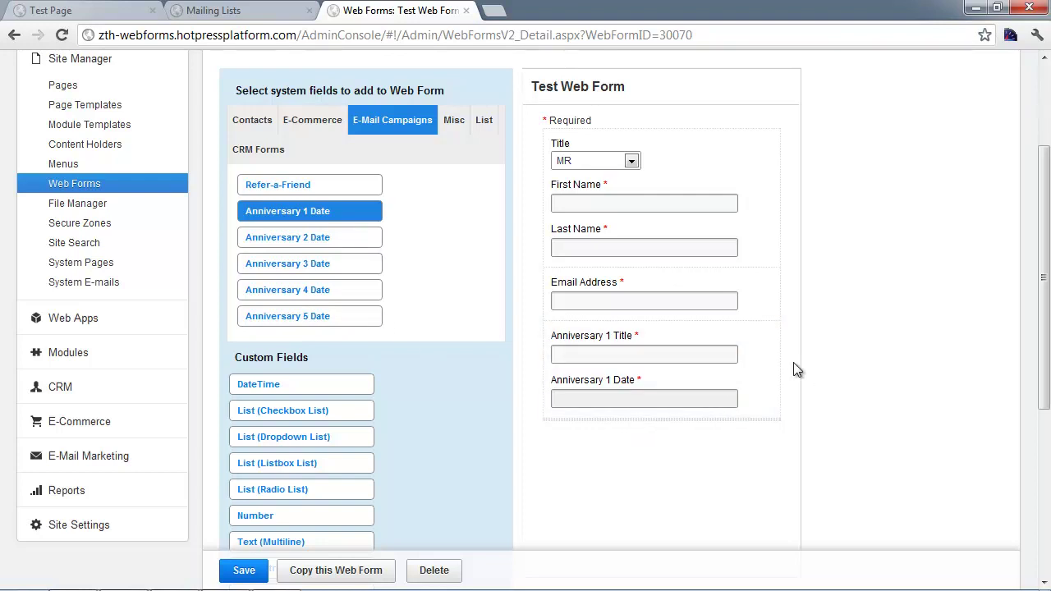
pyautogui.moveTo(778, 357)
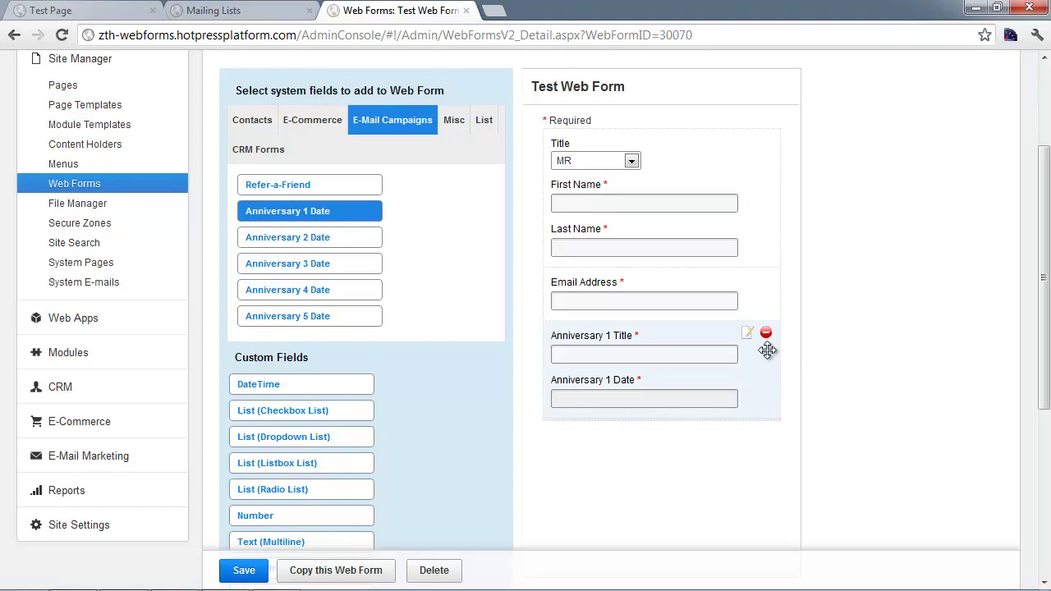
pyautogui.click(765, 333)
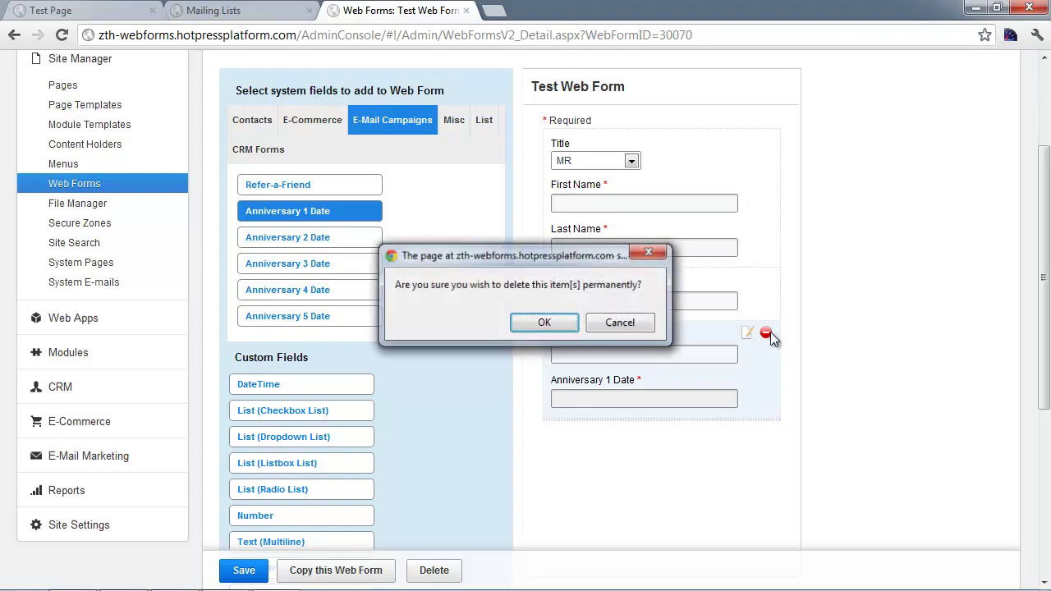
pyautogui.click(549, 321)
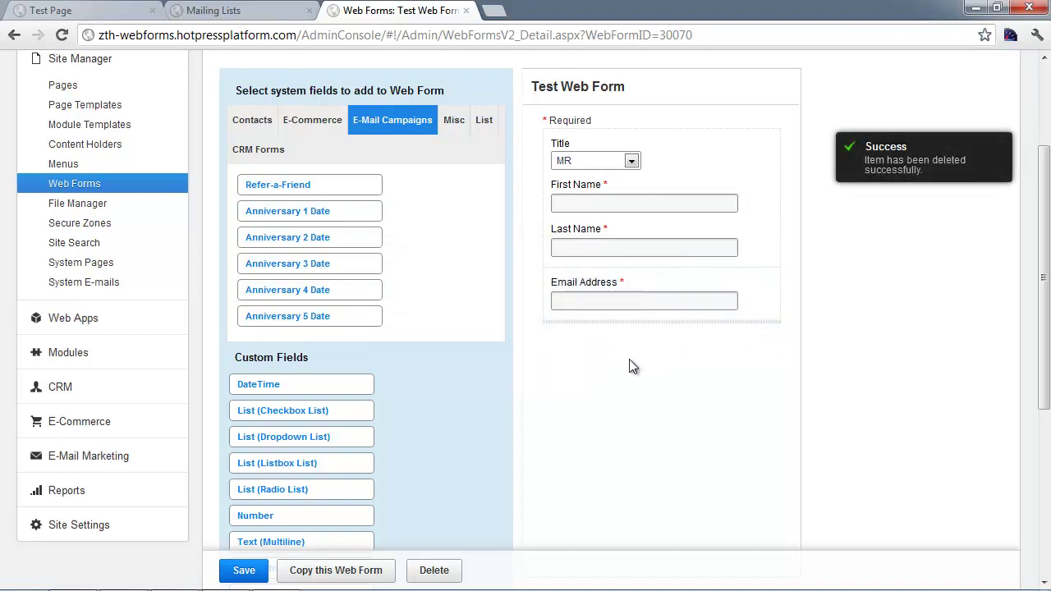
pyautogui.click(336, 188)
# Step: Delete the Friend Email Address and Friend Message group from Test Web Form
pyautogui.scroll(-1, 865, 376)
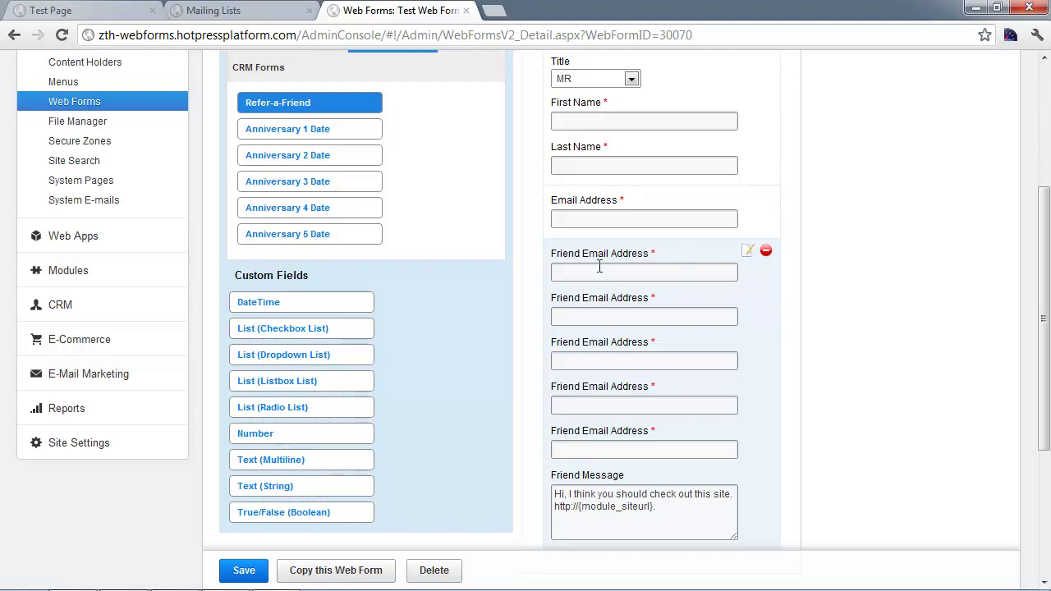
pyautogui.click(766, 253)
pyautogui.click(542, 320)
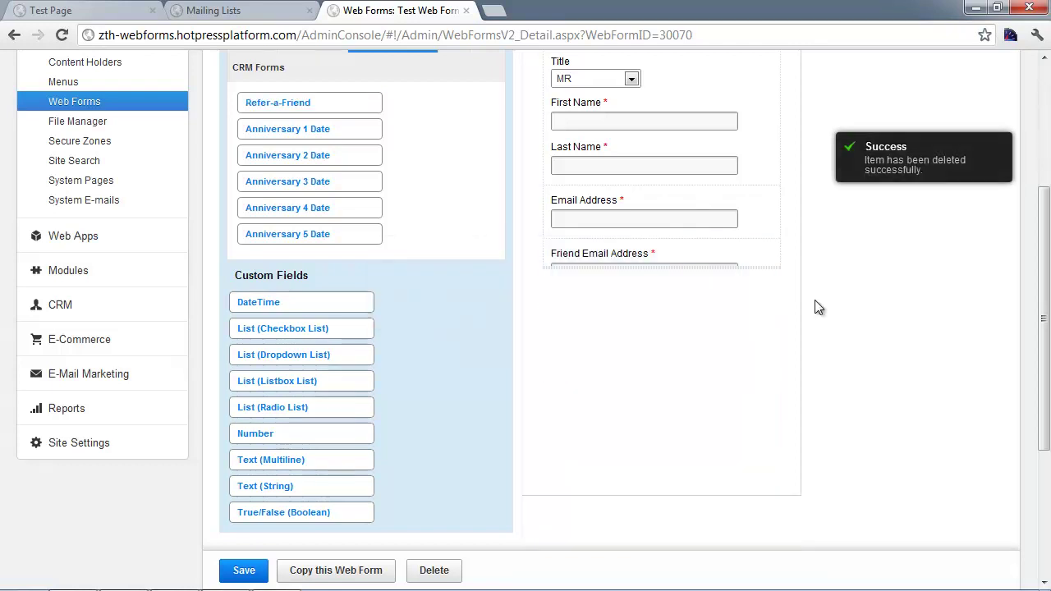
pyautogui.scroll(1, 817, 305)
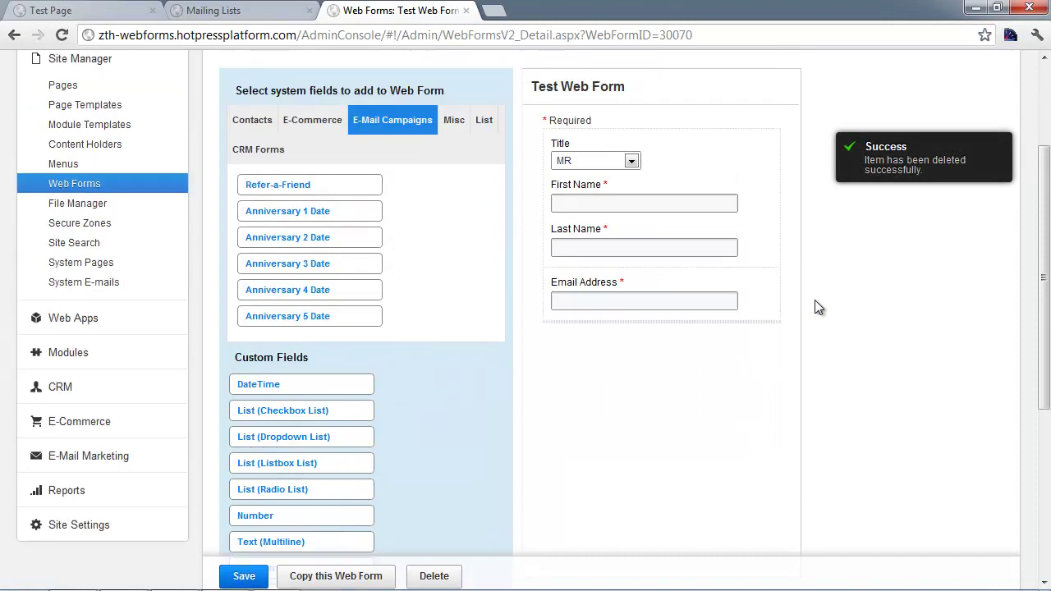
# Step: Show the List fields, Test List 1 and Test List 2, and compare them against the Mailing Lists page
pyautogui.click(484, 121)
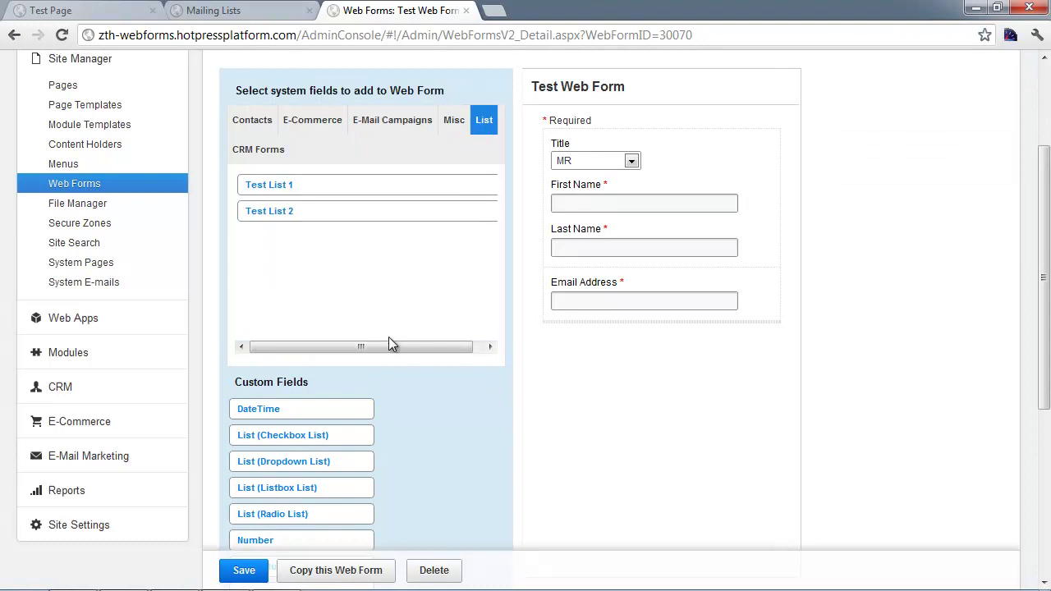
pyautogui.moveTo(388, 340); pyautogui.dragTo(400, 351)
pyautogui.click(242, 10)
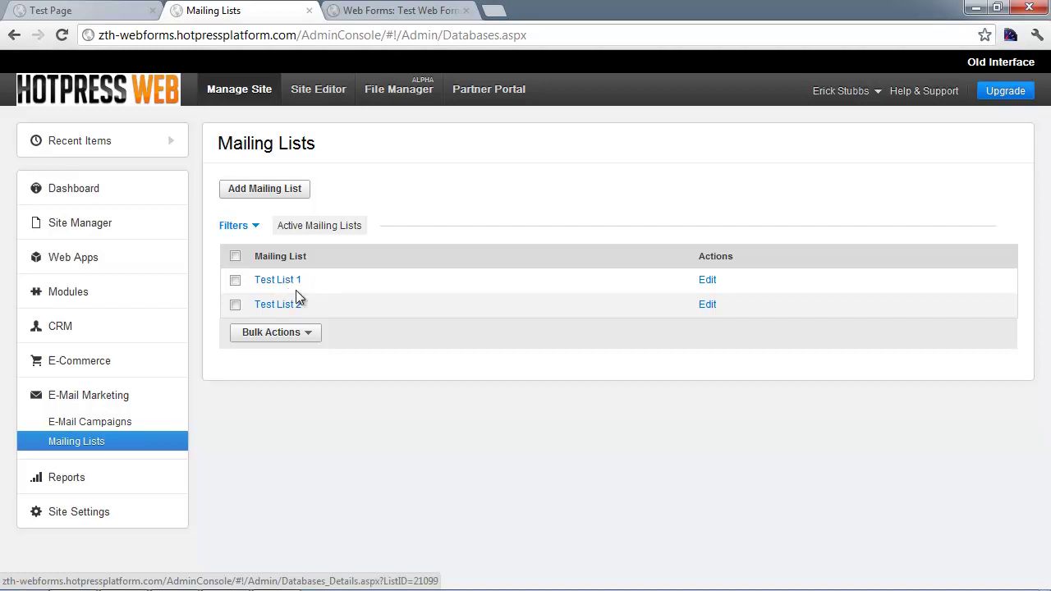
pyautogui.click(394, 8)
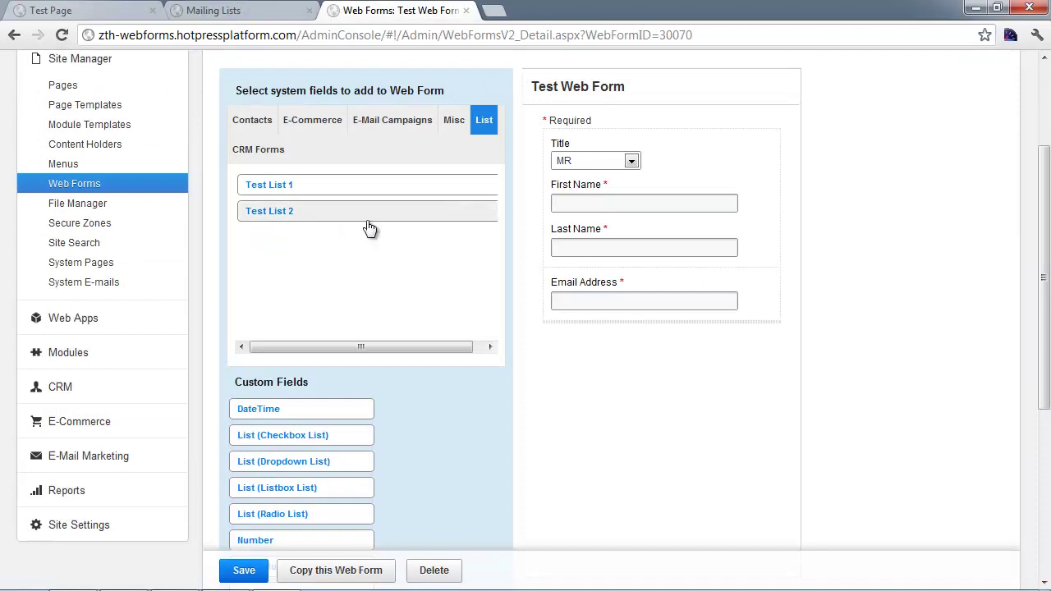
# Step: Add 'Subscribe to: Test List 1' and 'Subscribe to: Test List 2' checkboxes below Email Address
pyautogui.click(314, 194)
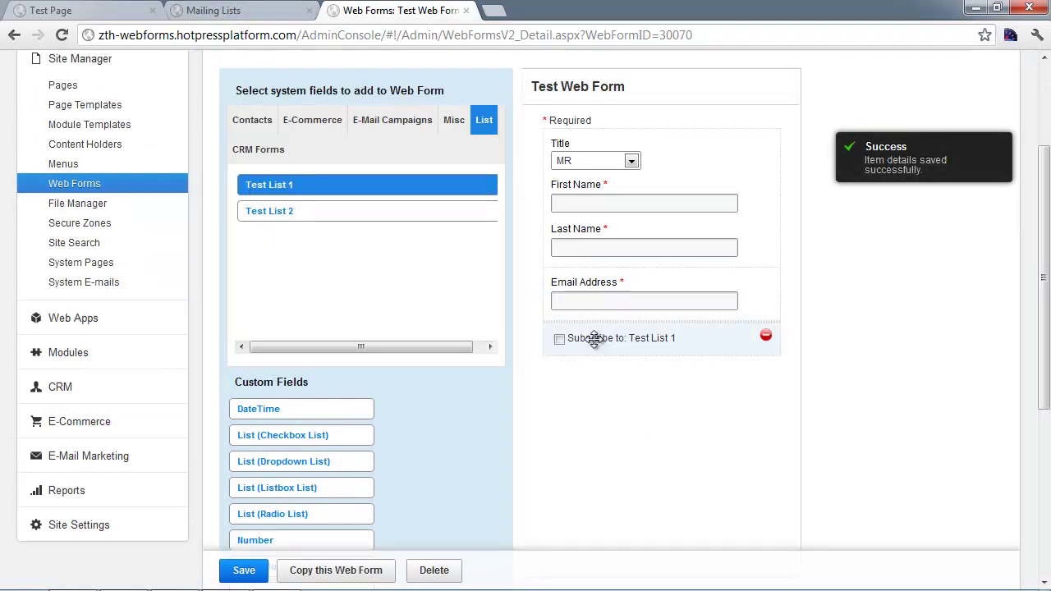
pyautogui.click(281, 213)
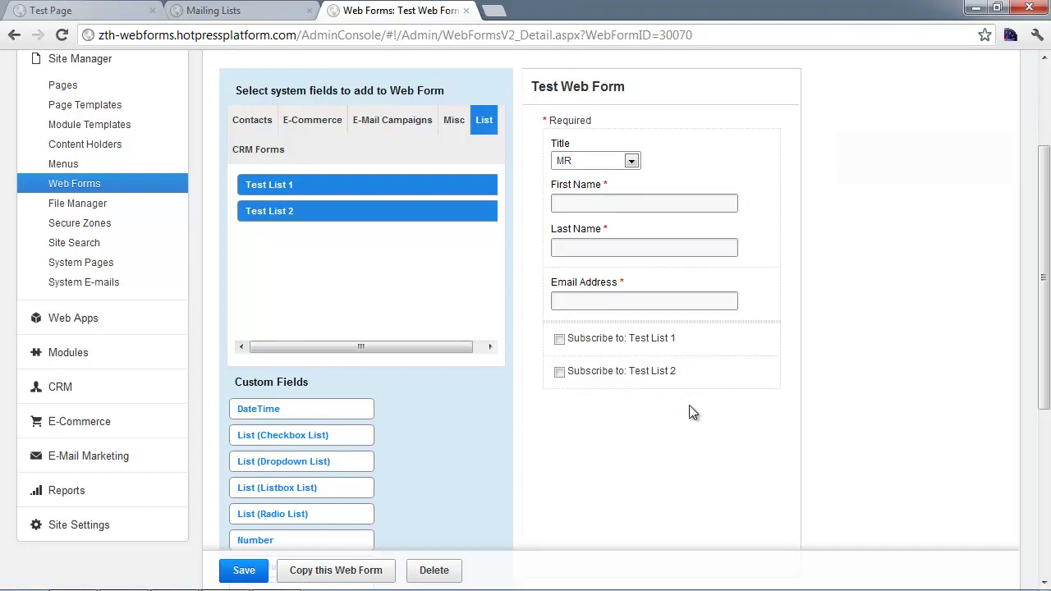
pyautogui.scroll(-1, 822, 394)
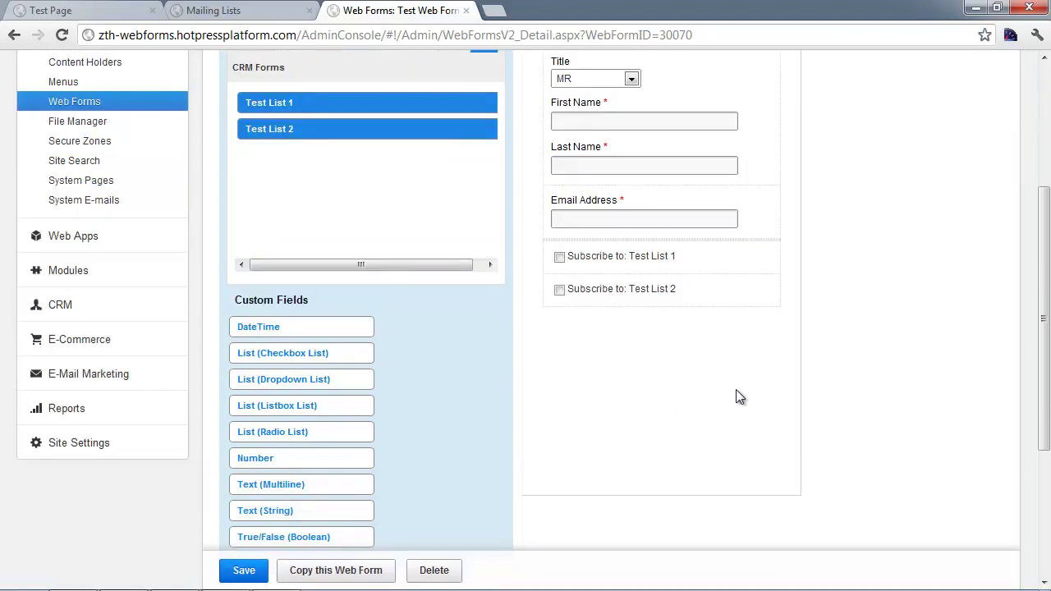
pyautogui.scroll(1, 708, 353)
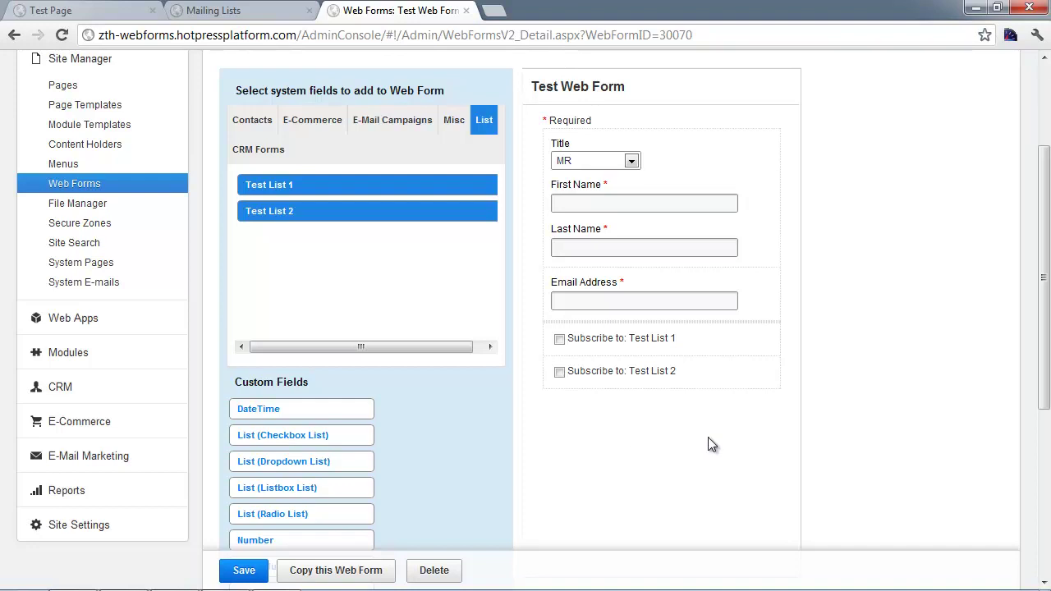
pyautogui.moveTo(763, 338)
pyautogui.moveTo(605, 371)
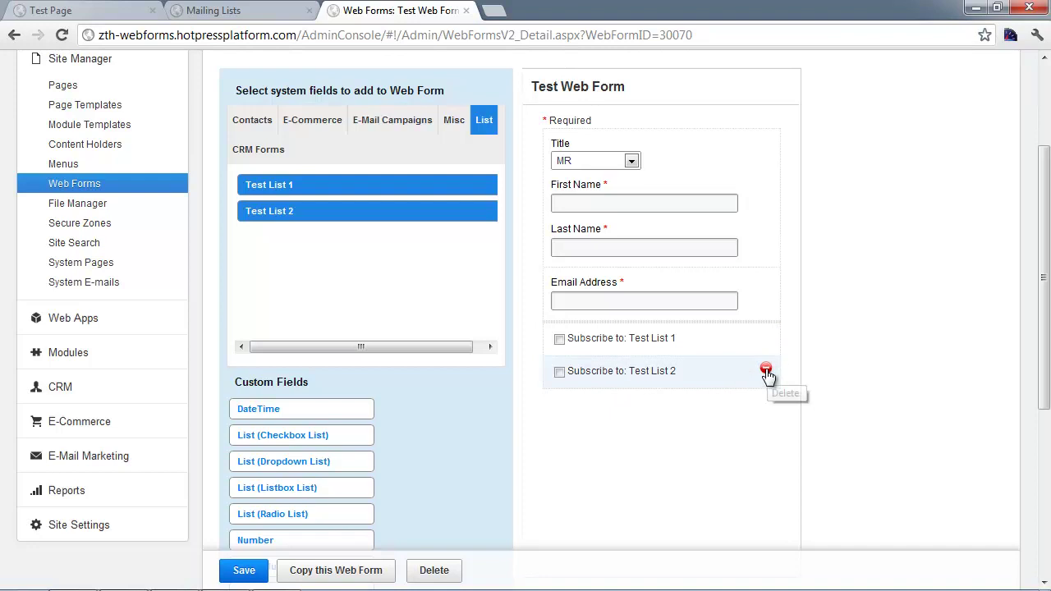
# Step: Remove the 'Subscribe to: Test List 2' checkbox and save Test Web Form
pyautogui.click(765, 370)
pyautogui.click(565, 327)
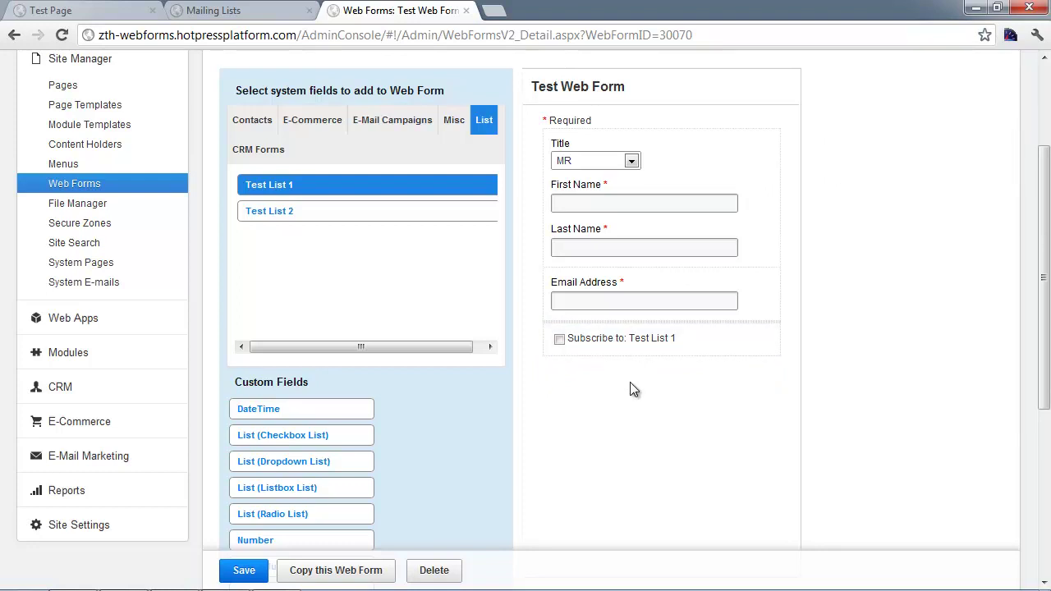
pyautogui.click(242, 571)
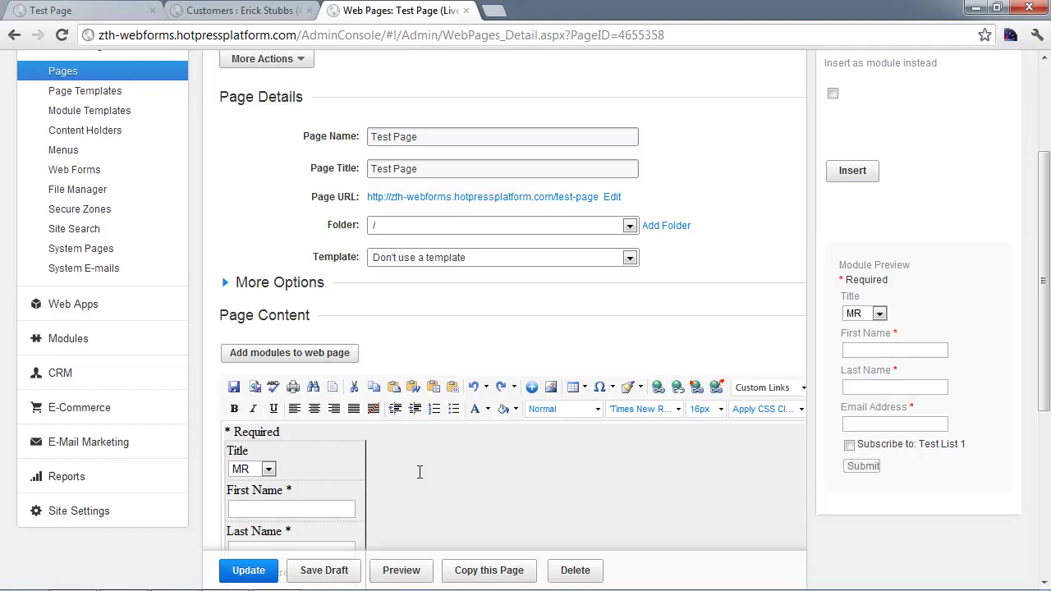
# Step: Clear all existing content from Test Page in both the design and HTML views
pyautogui.hotkey('ctrl', 'a')
pyautogui.press('Delete')
pyautogui.scroll(-3, 372, 515)
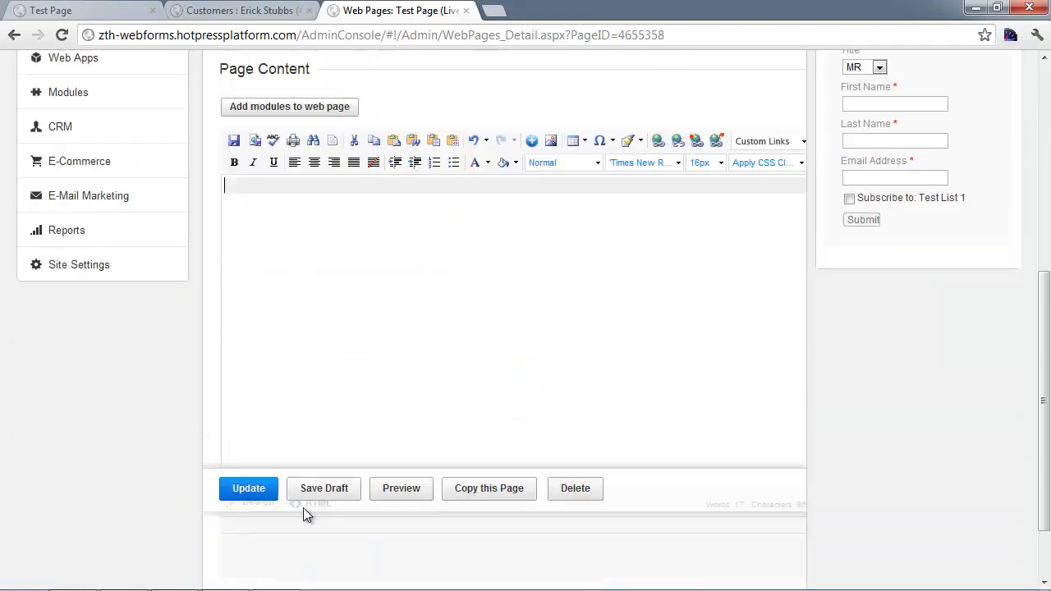
pyautogui.click(315, 502)
pyautogui.hotkey('ctrl', 'a')
pyautogui.press('Delete')
pyautogui.scroll(-1, 348, 408)
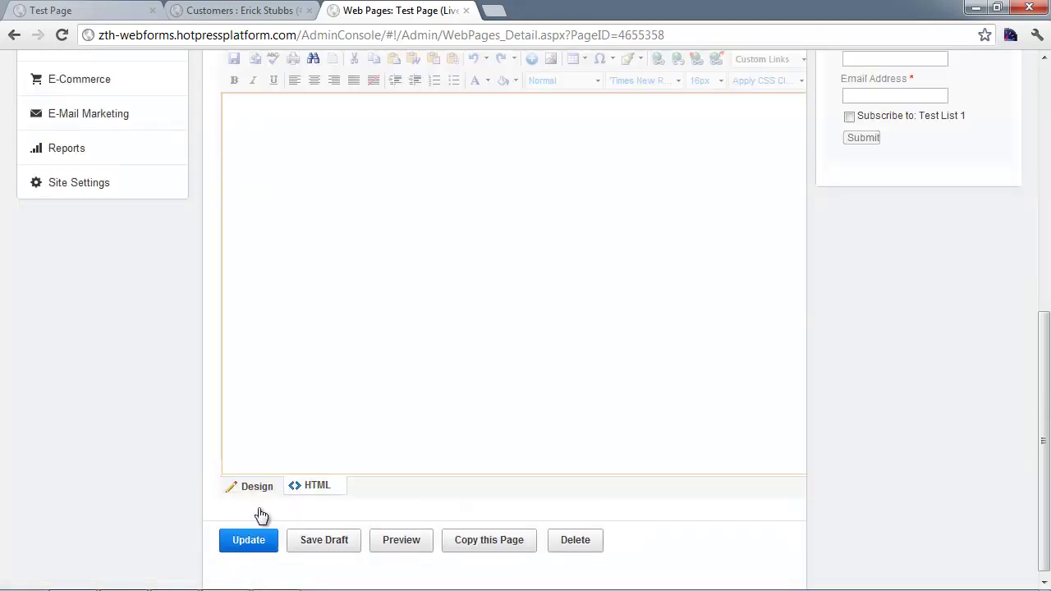
pyautogui.click(273, 484)
# Step: Insert Test Web Form into the Test Page content and publish the page
pyautogui.scroll(2, 403, 356)
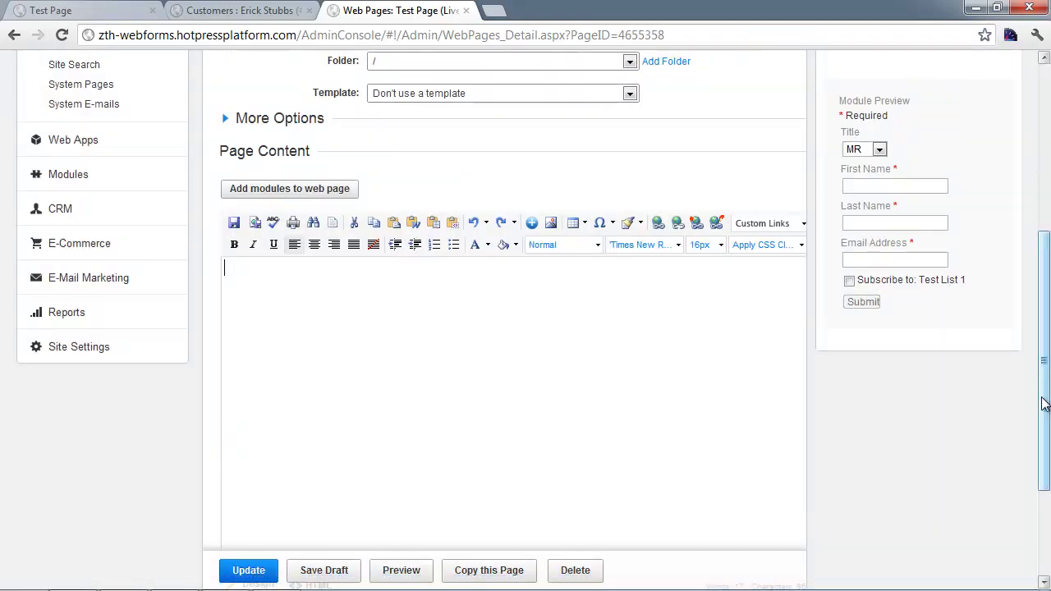
pyautogui.moveTo(1045, 403); pyautogui.dragTo(1037, 303)
pyautogui.click(861, 216)
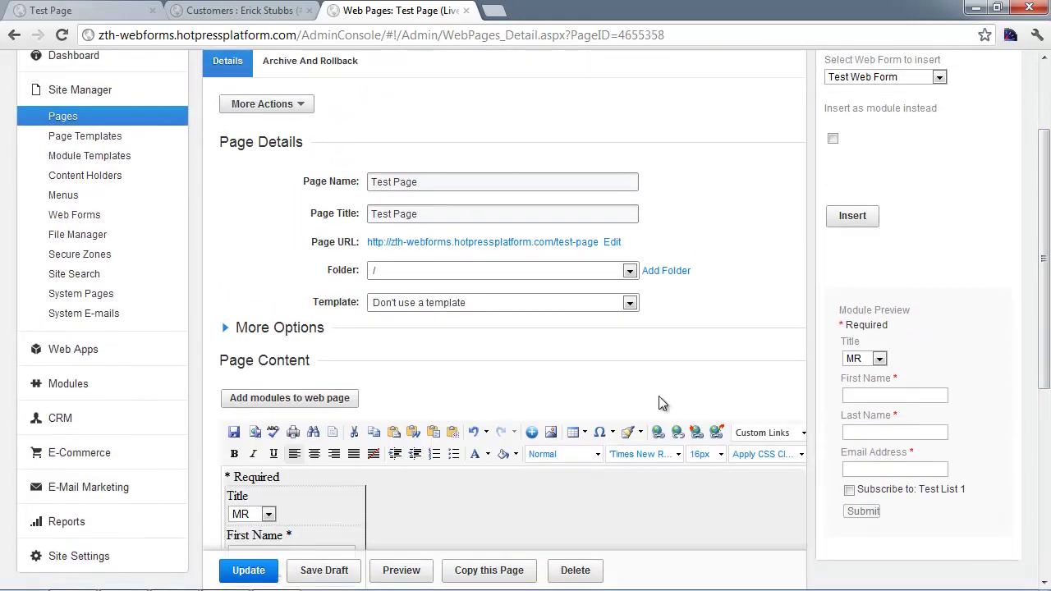
pyautogui.moveTo(1045, 207); pyautogui.dragTo(1045, 266)
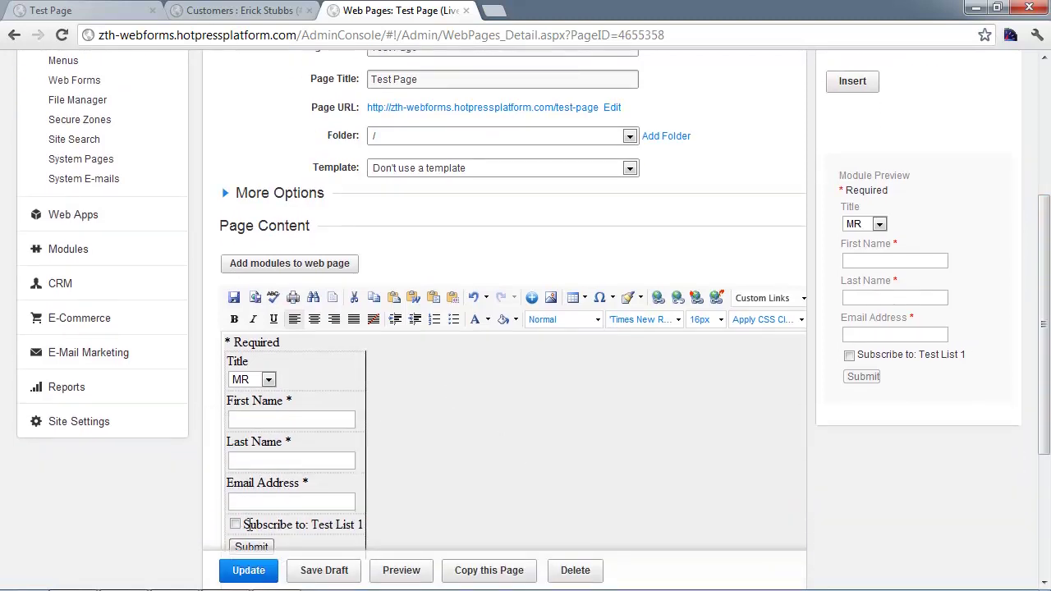
pyautogui.moveTo(247, 524); pyautogui.dragTo(333, 524)
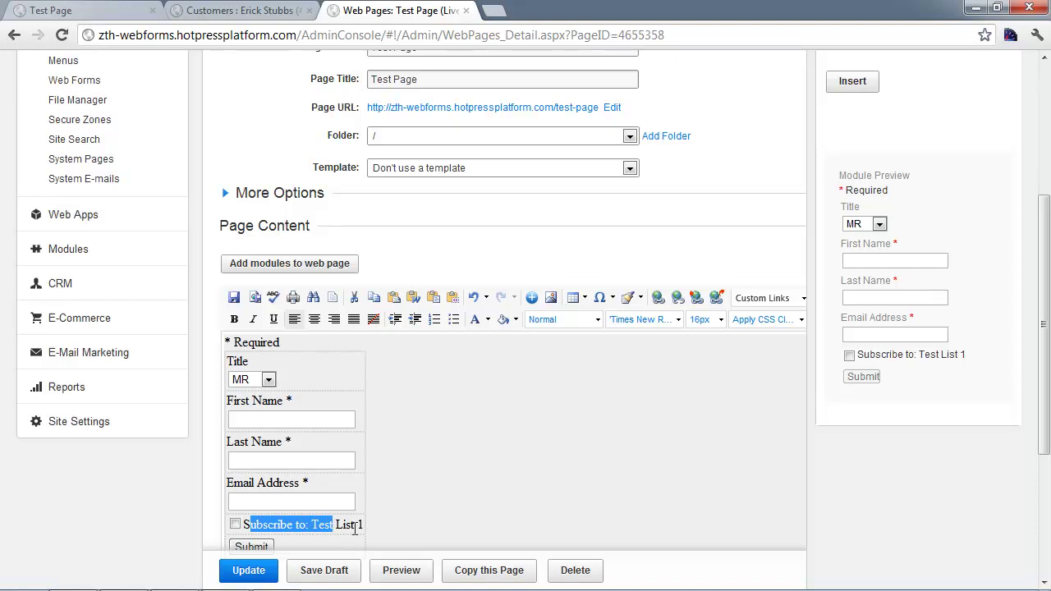
pyautogui.click(363, 526)
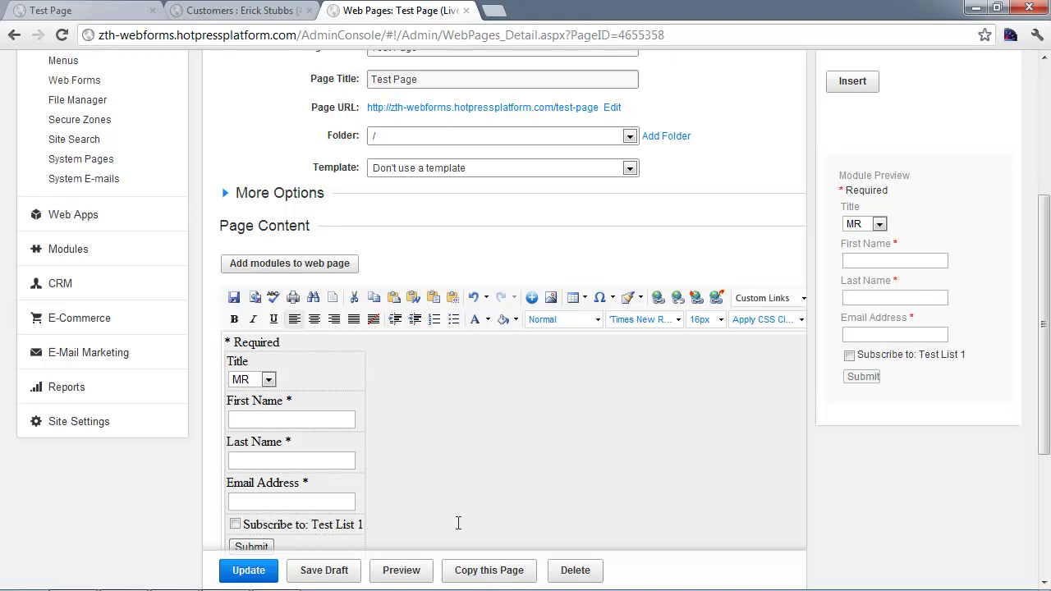
pyautogui.click(248, 569)
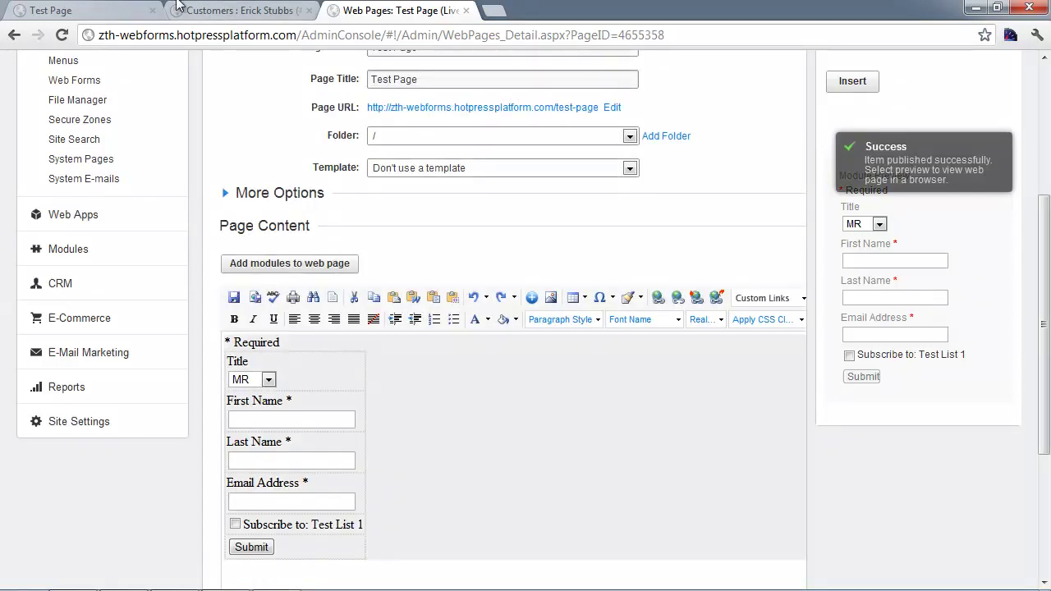
# Step: Reload the live Test Page and tick, then untick, the Test List 1 checkbox
pyautogui.click(123, 10)
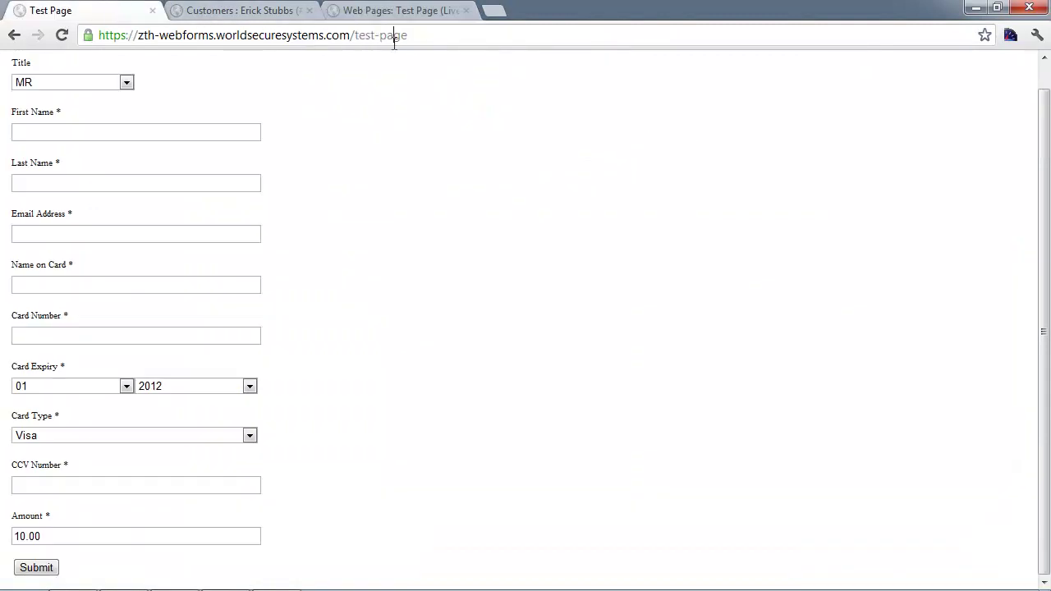
pyautogui.press('F5')
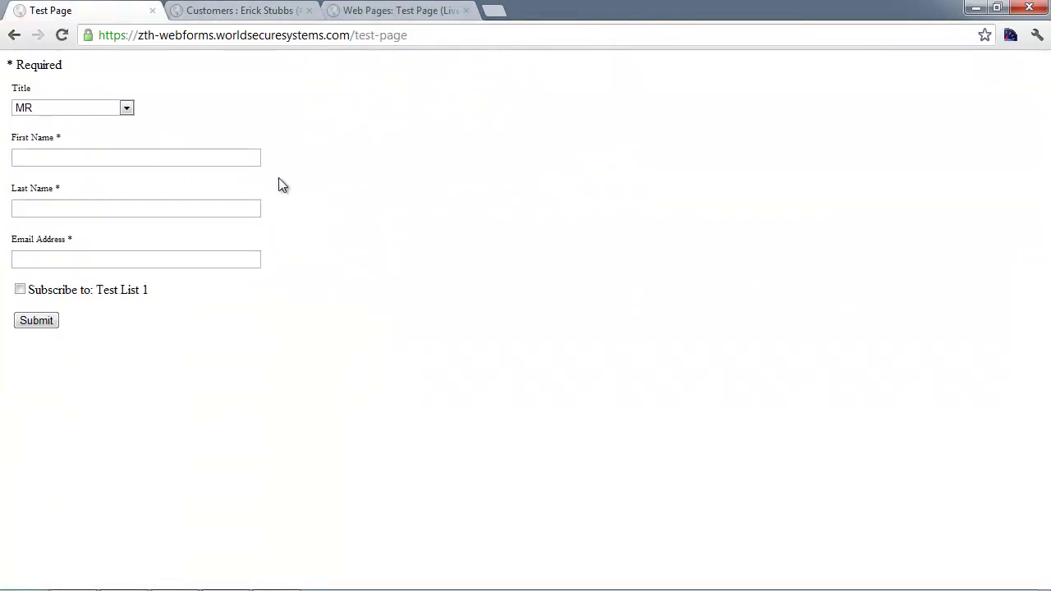
pyautogui.click(20, 289)
pyautogui.click(20, 289)
# Step: Copy the full HTML source of Test Page's content from the admin editor's HTML view
pyautogui.click(441, 10)
pyautogui.click(488, 510)
pyautogui.scroll(-1, 525, 462)
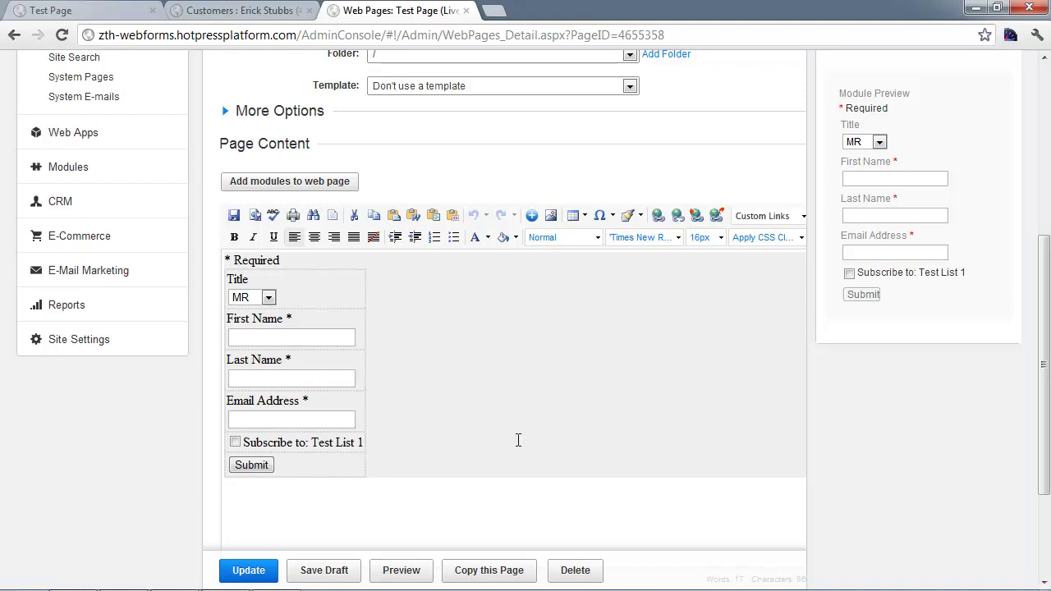
pyautogui.scroll(-2, 518, 441)
pyautogui.click(318, 414)
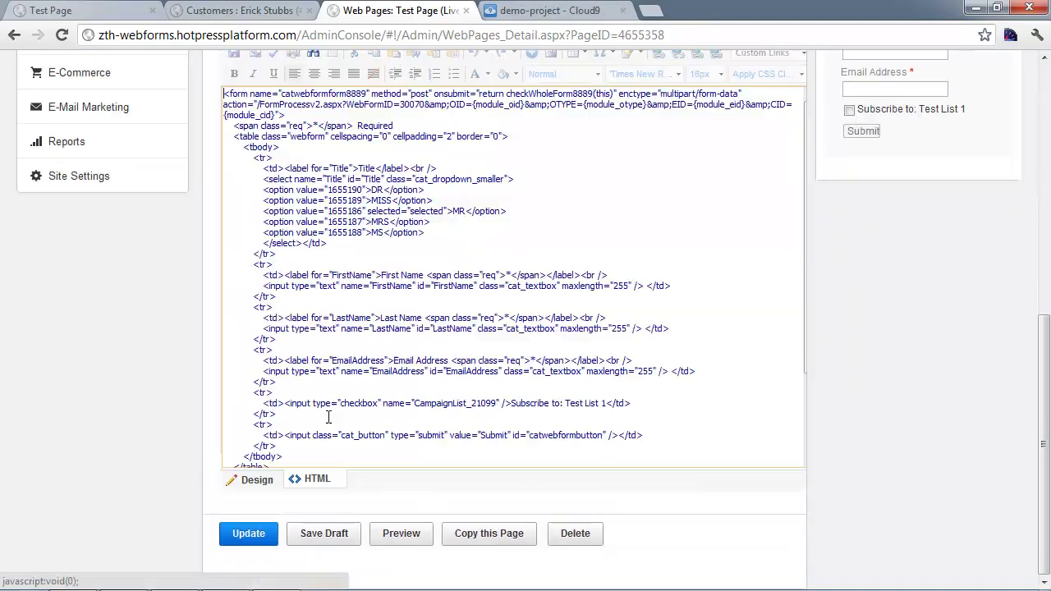
pyautogui.rightClick(377, 289)
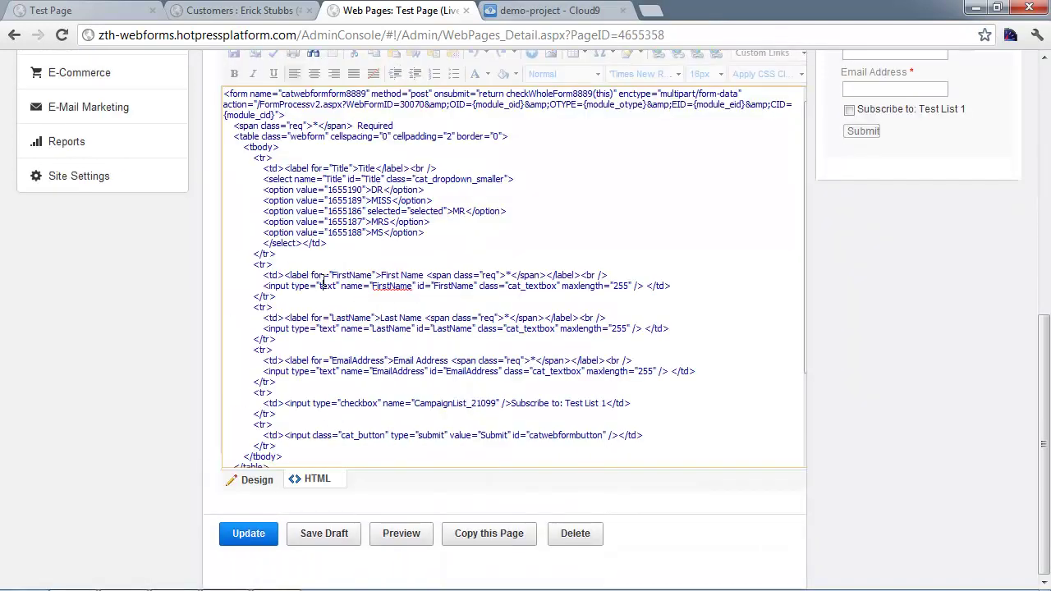
pyautogui.hotkey('ctrl', 'a')
pyautogui.rightClick(365, 207)
pyautogui.click(385, 275)
# Step: Paste the copied form HTML into the empty index.html in Cloud9
pyautogui.click(544, 10)
pyautogui.rightClick(291, 252)
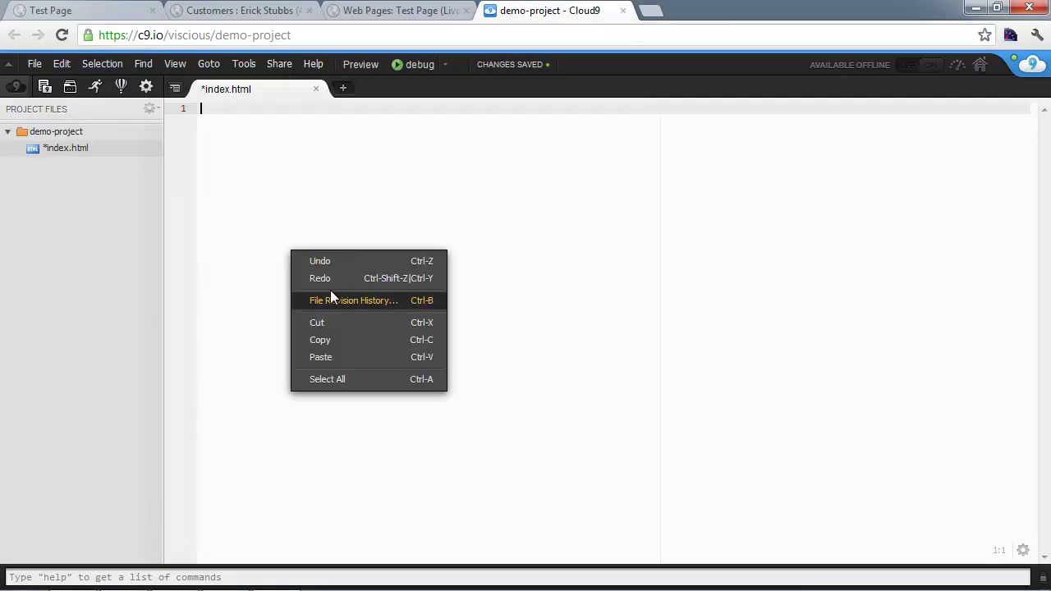
pyautogui.click(330, 358)
pyautogui.rightClick(248, 201)
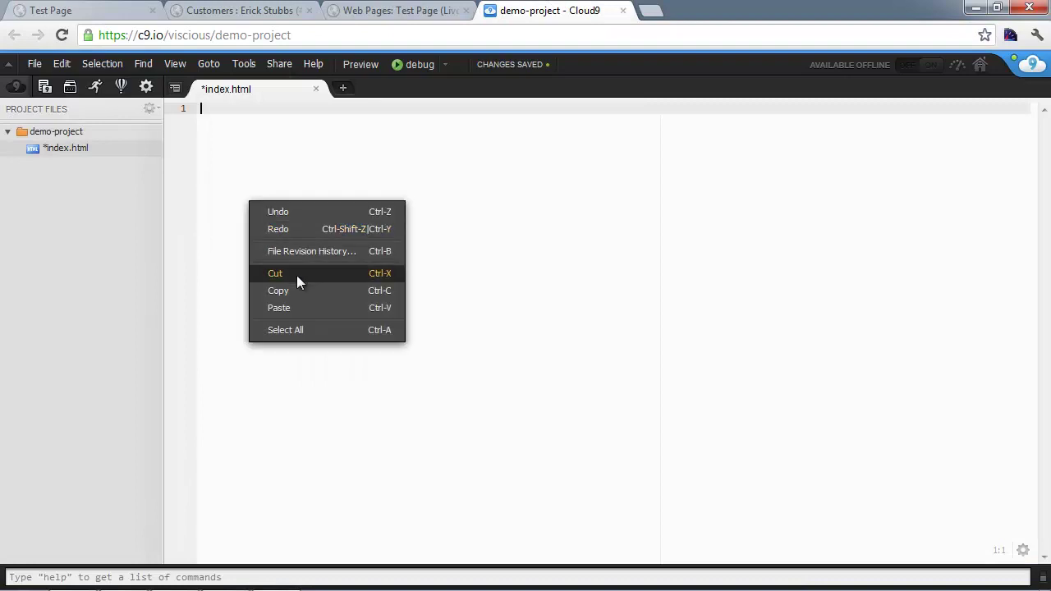
pyautogui.click(290, 307)
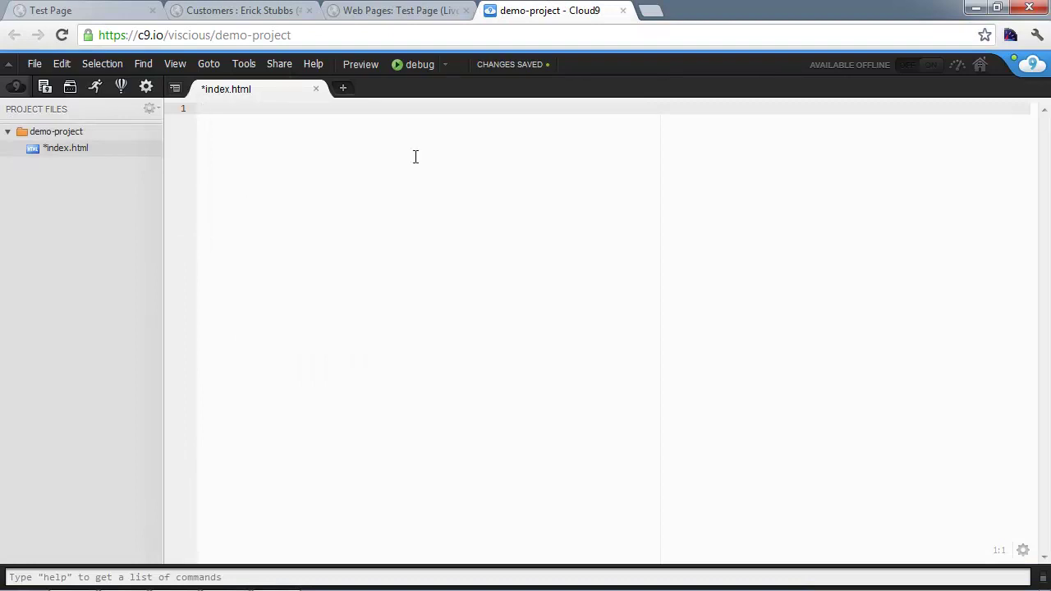
pyautogui.hotkey('ctrl', 'v')
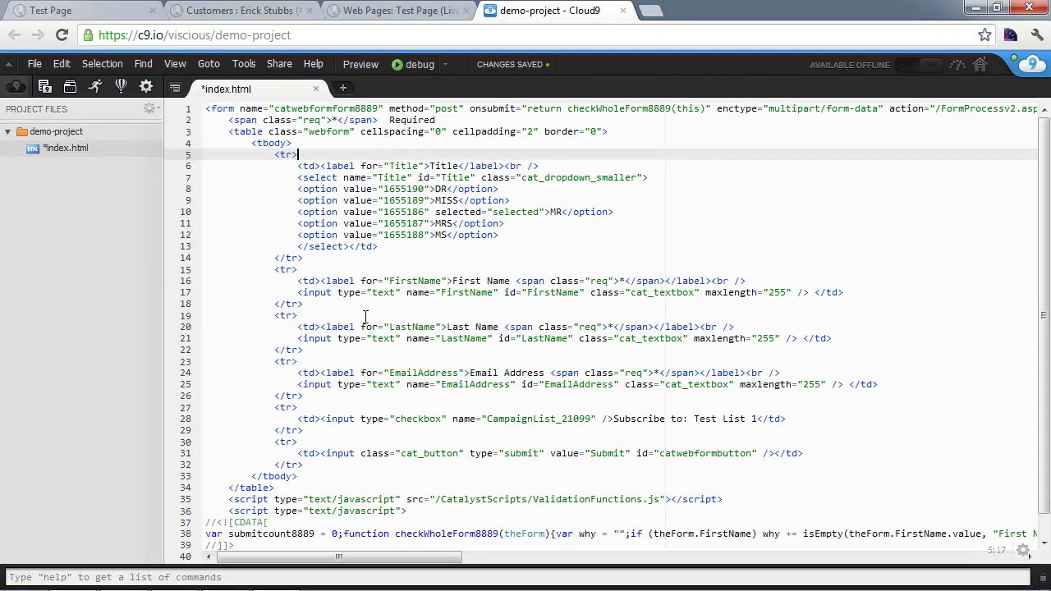
pyautogui.scroll(-1, 363, 325)
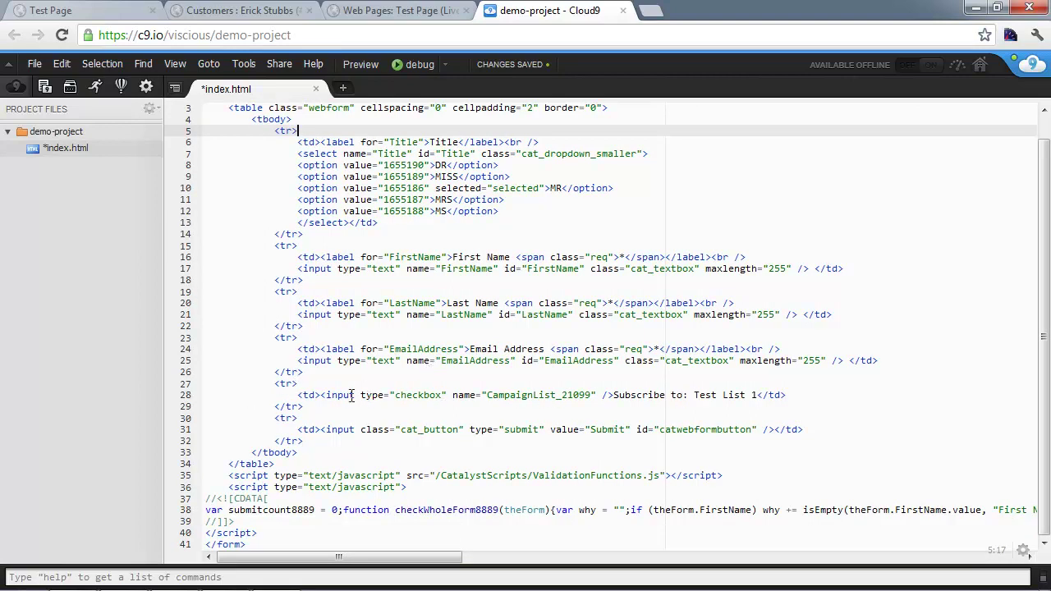
# Step: Add checked="checked" to the Test List 1 checkbox and style="display:none;" to its row
pyautogui.click(446, 395)
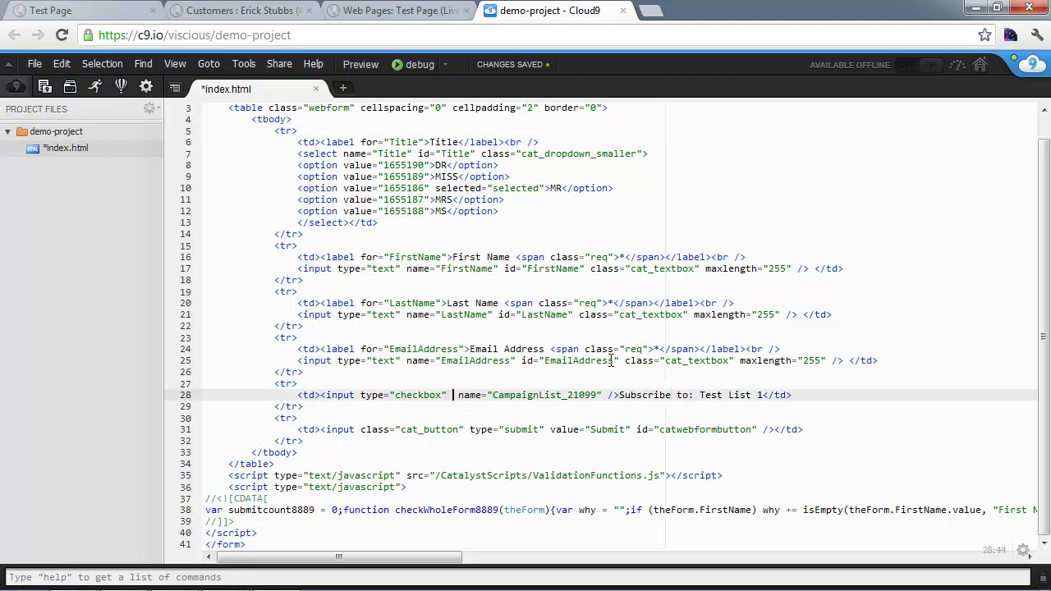
pyautogui.write('checked=')
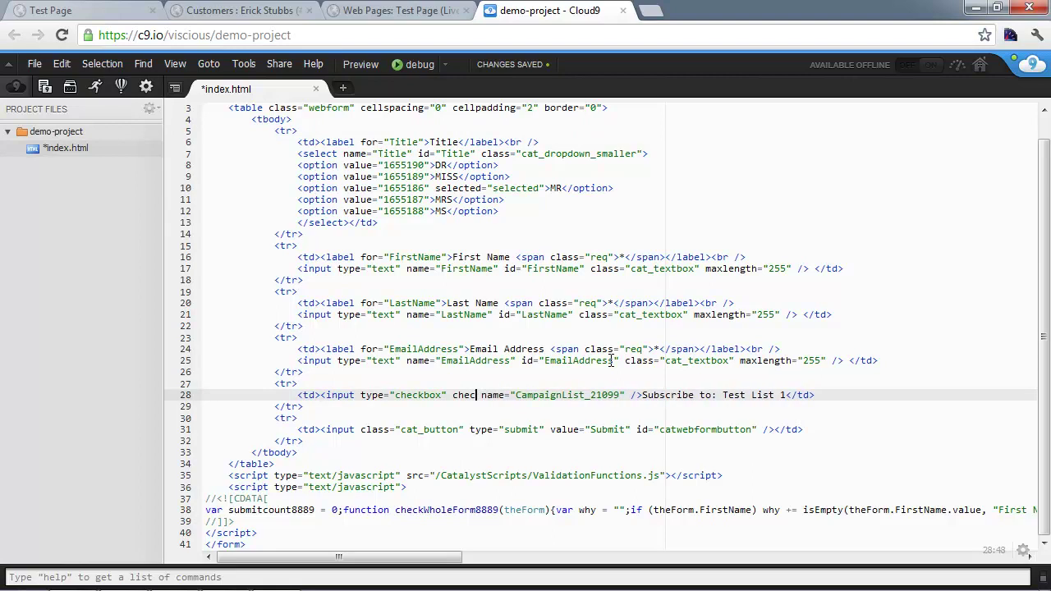
pyautogui.write('"checked="check')
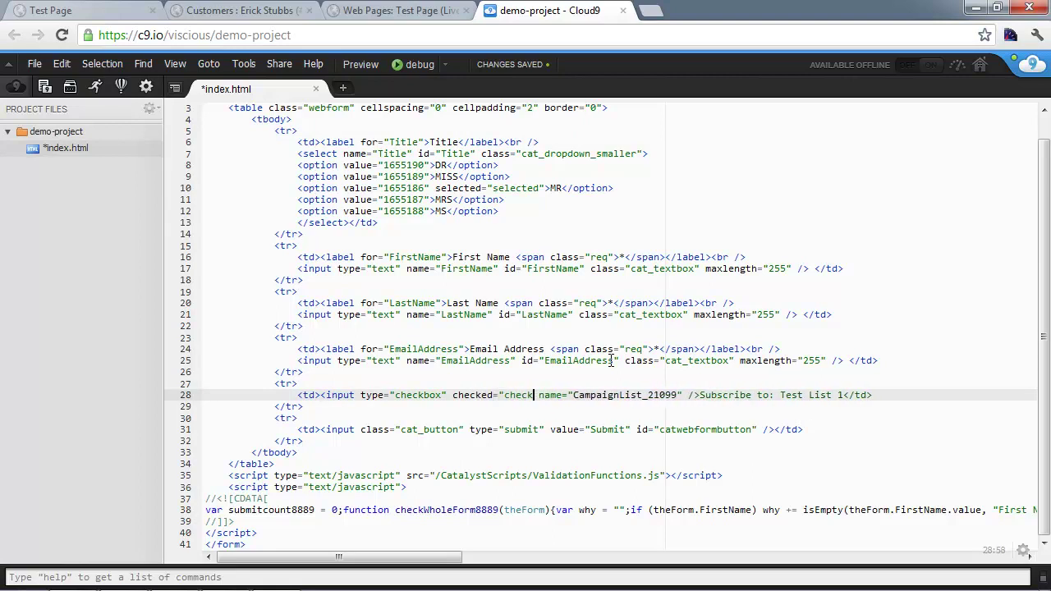
pyautogui.write('"')
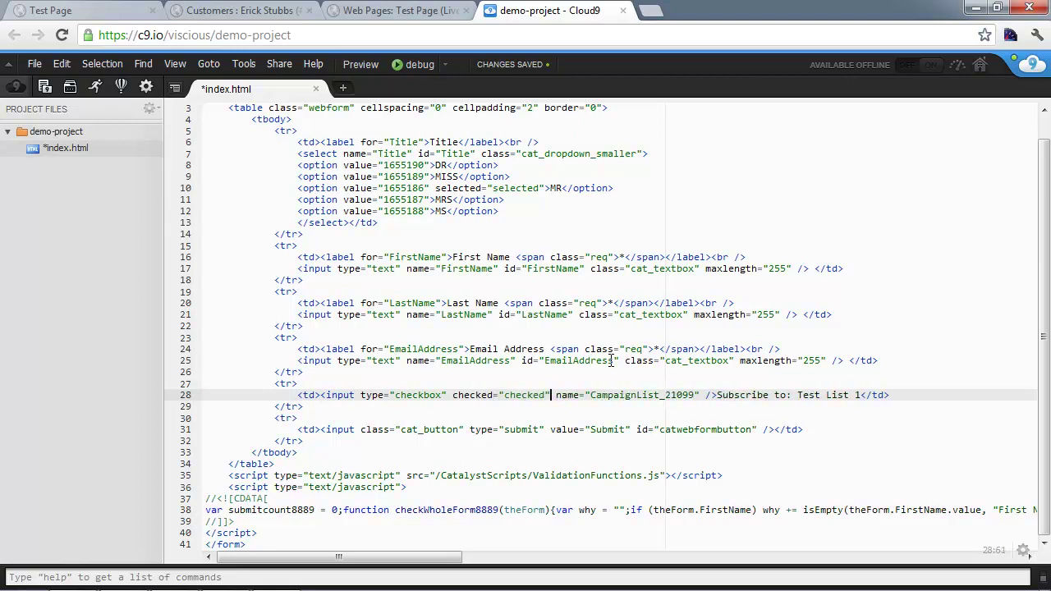
pyautogui.click(291, 383)
pyautogui.write('style="display:none;"')
pyautogui.press('Return')
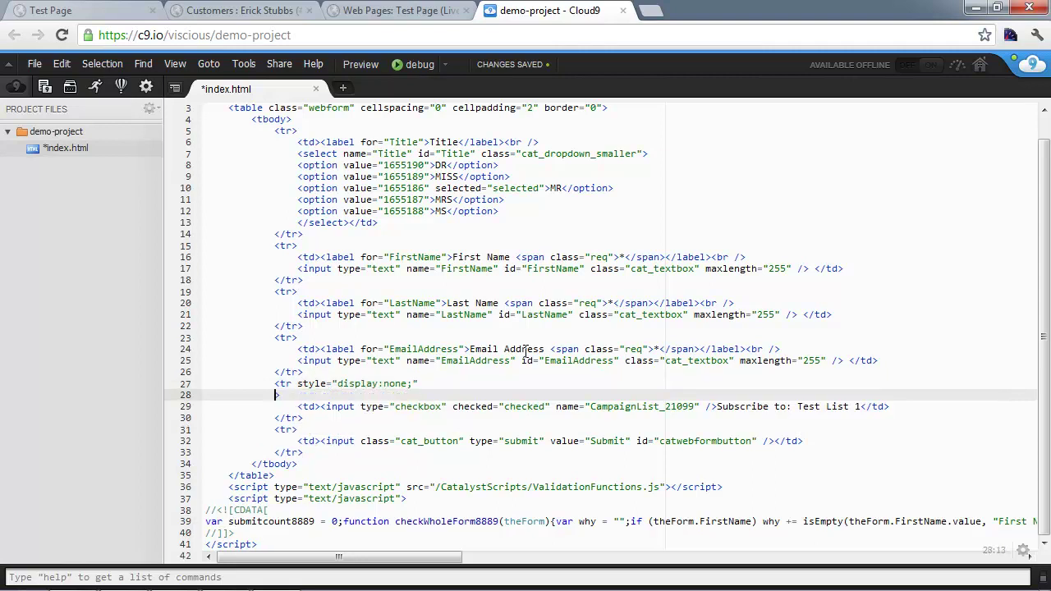
pyautogui.press('Up')
pyautogui.press('Delete')
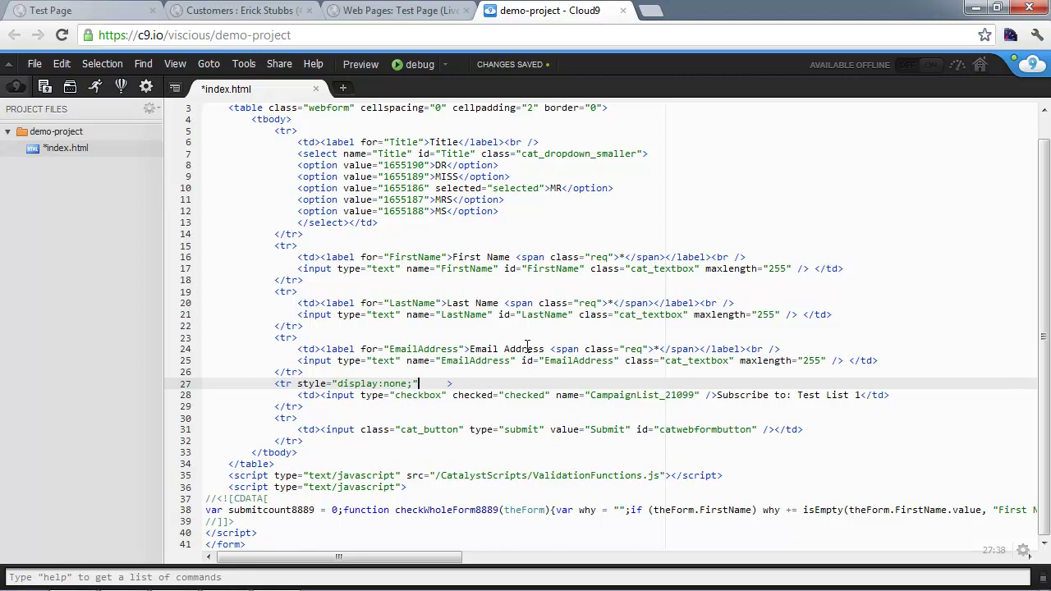
# Step: Append &OPTIN=true to the form's action URL on line 1 of index.html
pyautogui.scroll(1, 523, 348)
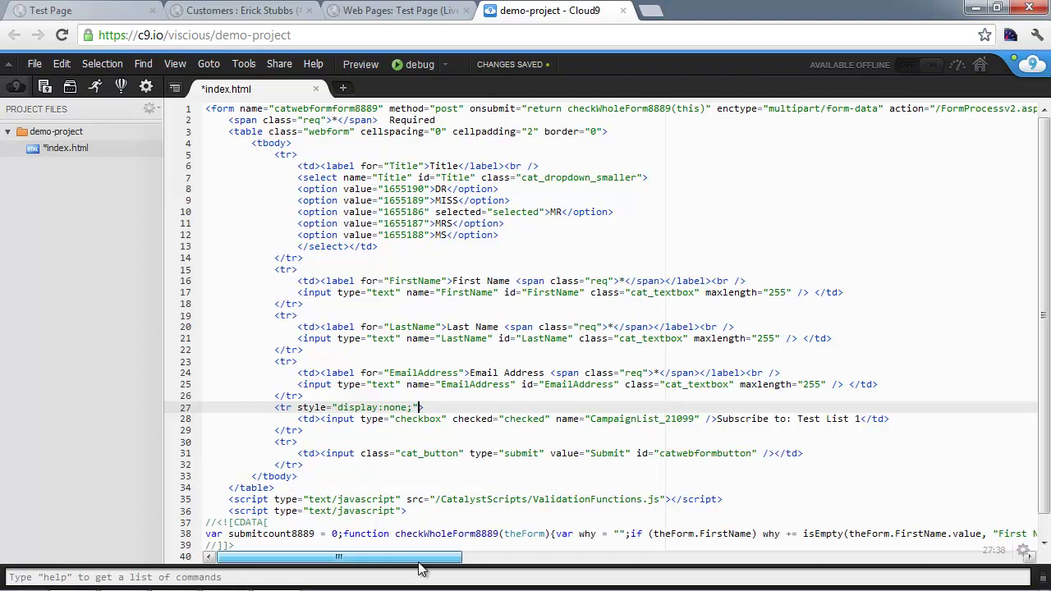
pyautogui.moveTo(424, 558); pyautogui.dragTo(556, 571)
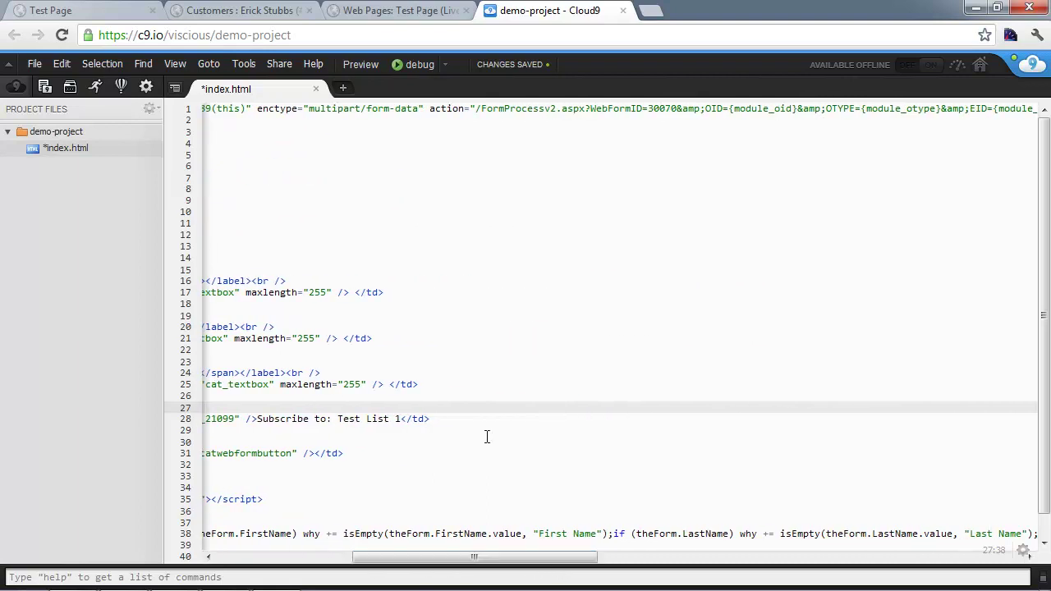
pyautogui.click(439, 109)
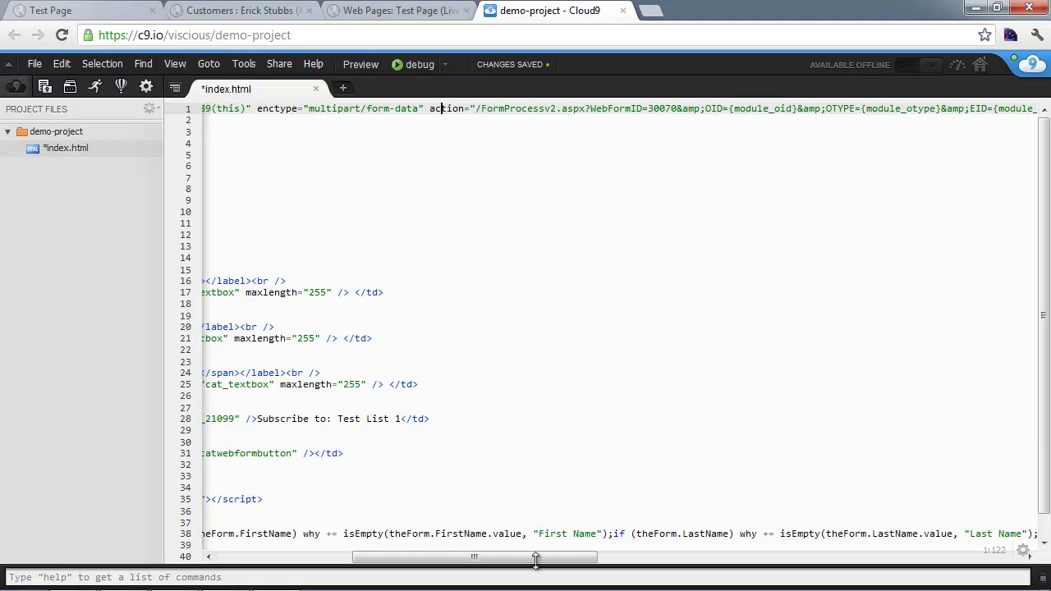
pyautogui.moveTo(535, 566); pyautogui.dragTo(547, 565)
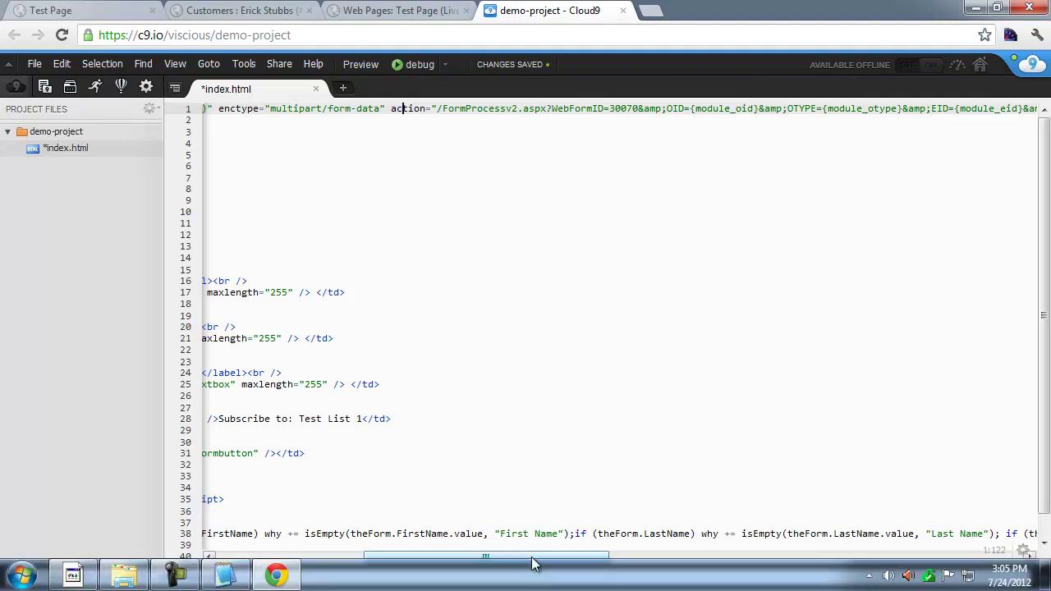
pyautogui.moveTo(574, 559); pyautogui.dragTo(663, 572)
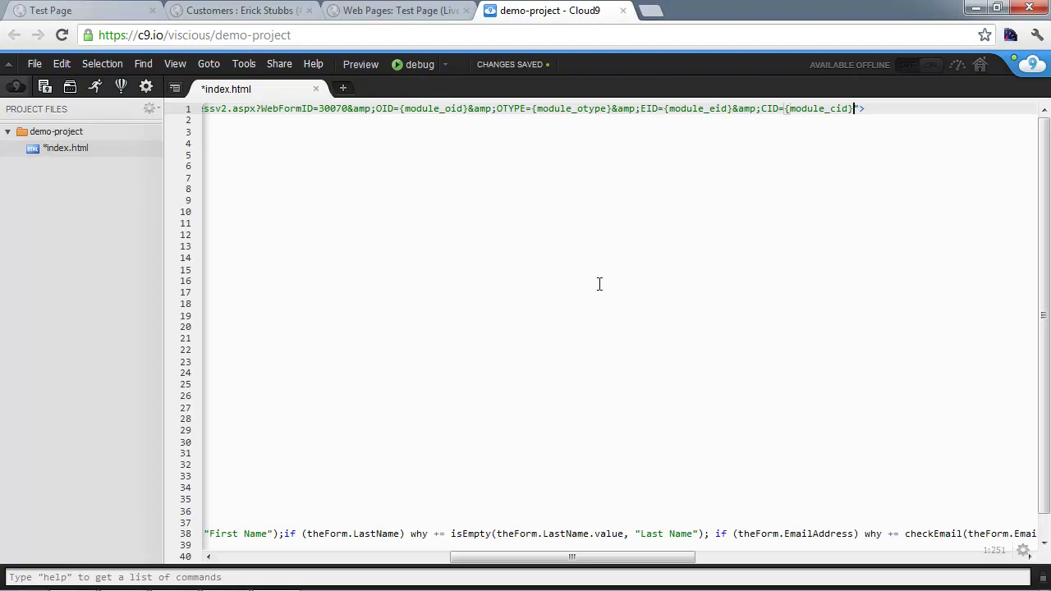
pyautogui.write('&OPTIN=true')
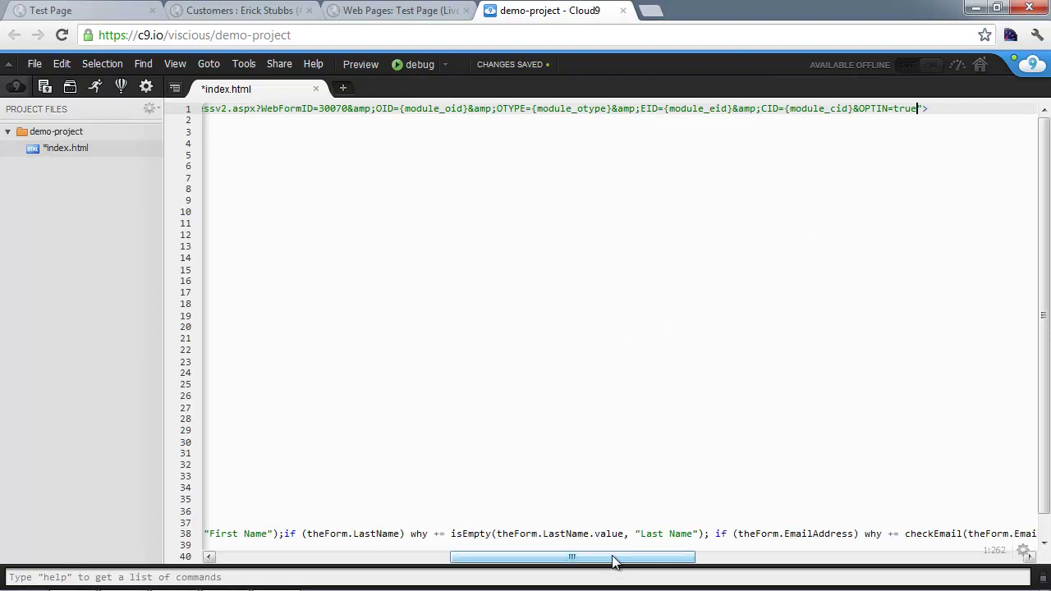
pyautogui.moveTo(614, 561); pyautogui.dragTo(354, 541)
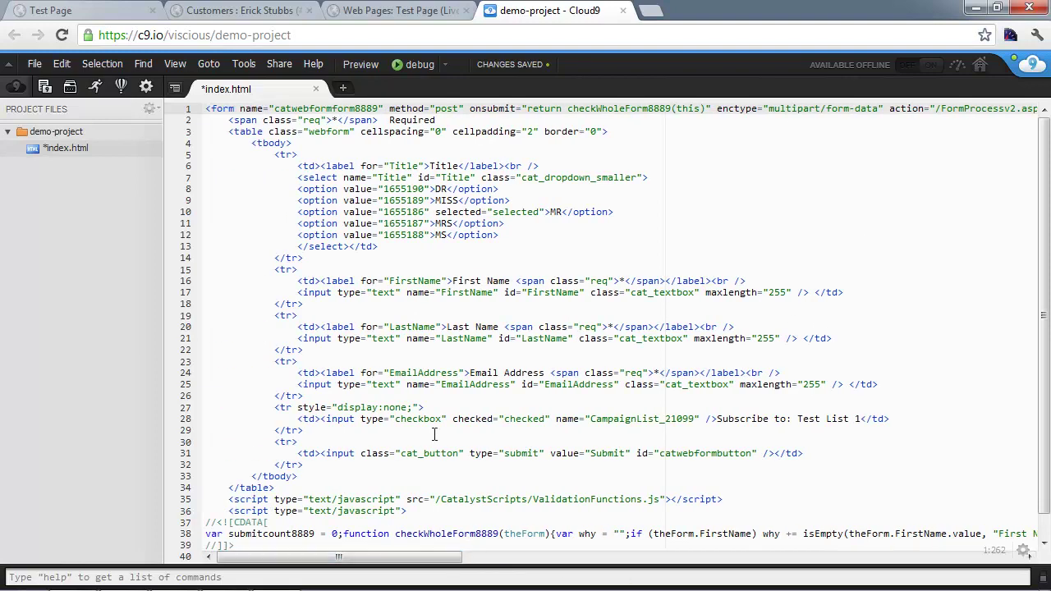
# Step: Paste the edited form code from index.html over Test Page's HTML and publish it
pyautogui.moveTo(270, 404); pyautogui.dragTo(314, 429)
pyautogui.click(572, 316)
pyautogui.hotkey('ctrl', 'a')
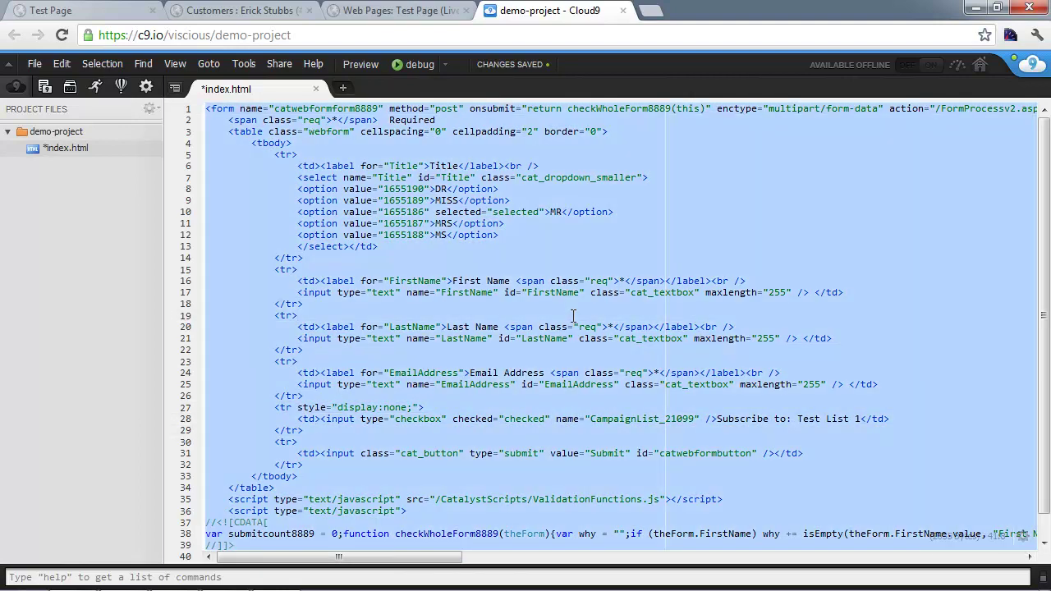
pyautogui.click(444, 8)
pyautogui.hotkey('ctrl', 'a')
pyautogui.rightClick(362, 259)
pyautogui.click(424, 346)
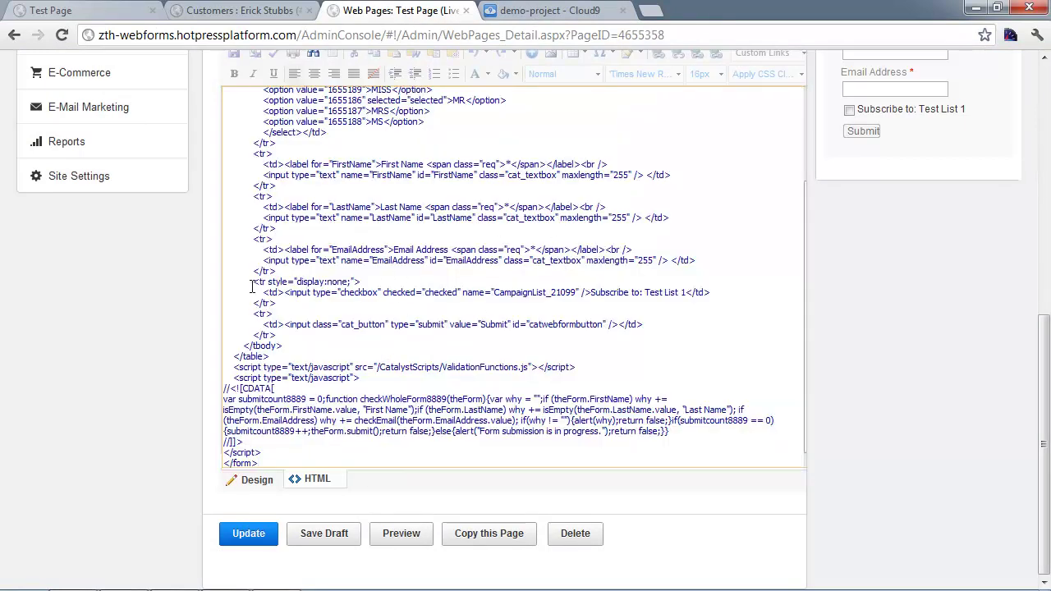
pyautogui.moveTo(252, 282); pyautogui.dragTo(277, 303)
pyautogui.click(248, 540)
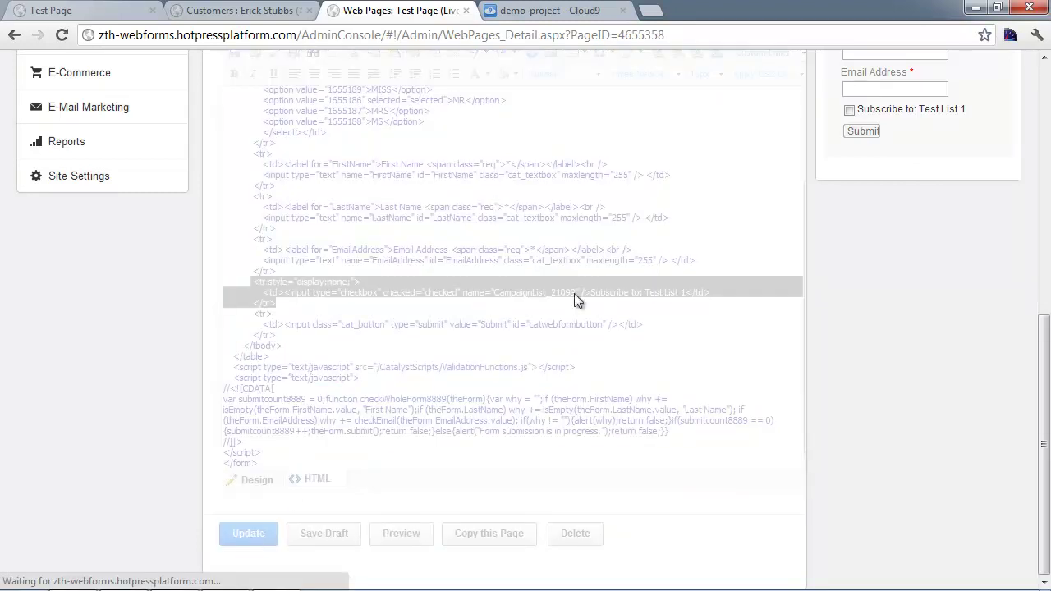
# Step: Reload the live Test Page and fill in the contact's first name, last name and e-mail address
pyautogui.click(80, 12)
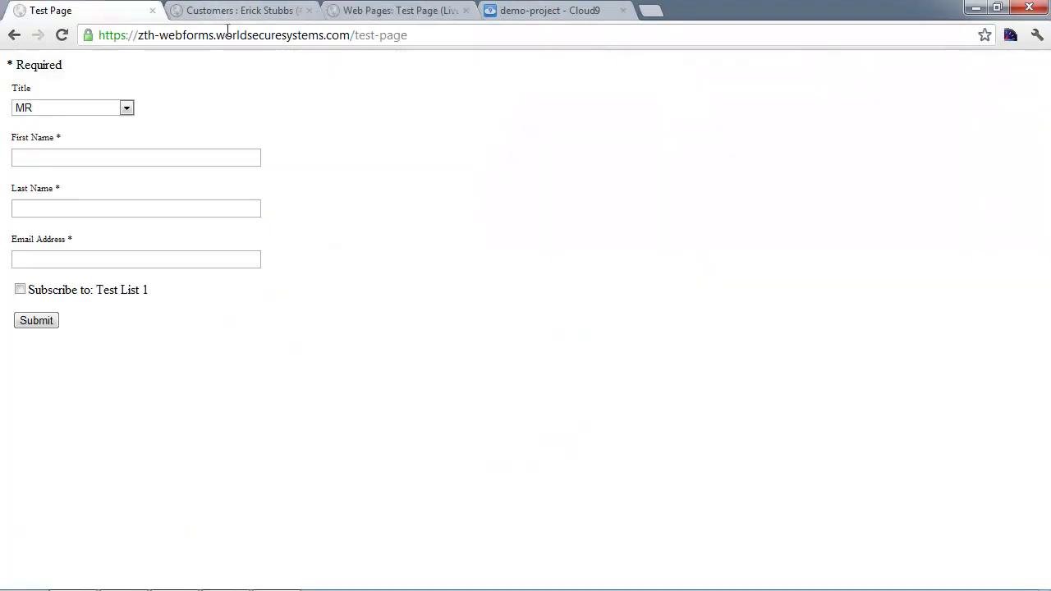
pyautogui.hotkey('ctrl', 'l')
pyautogui.press('Return')
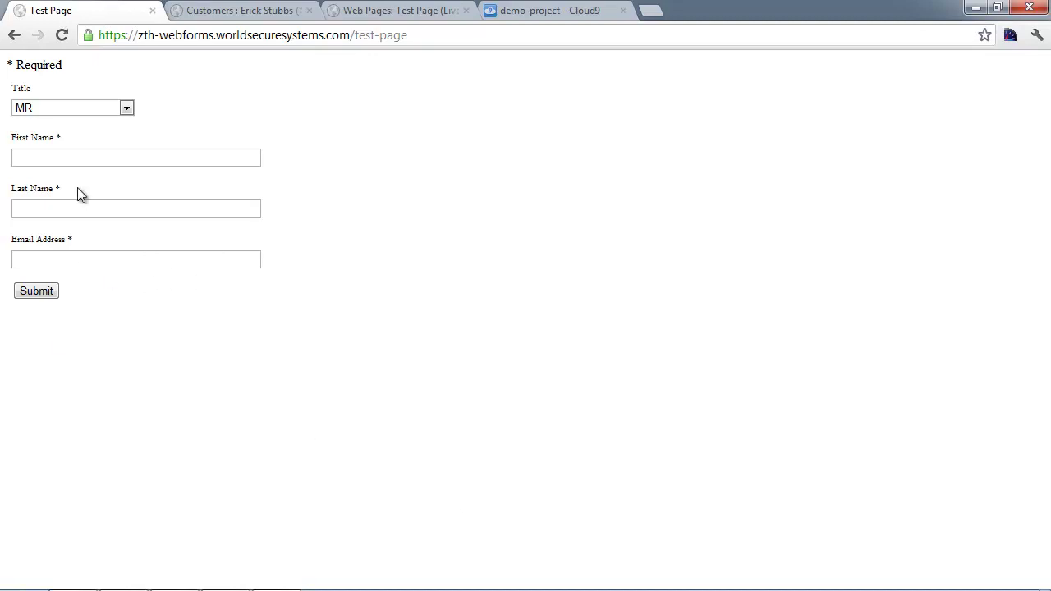
pyautogui.click(83, 153)
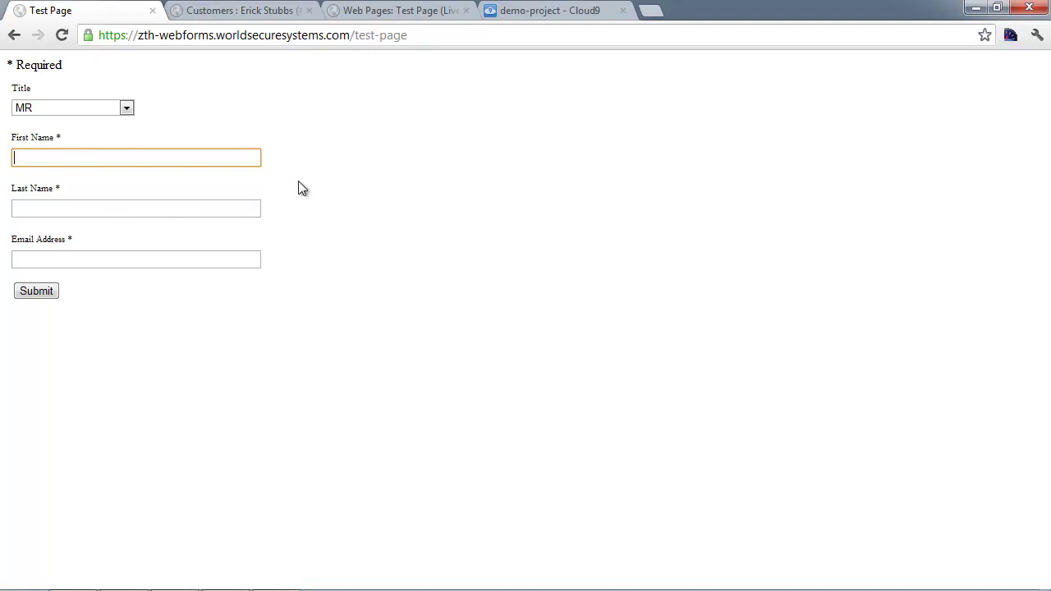
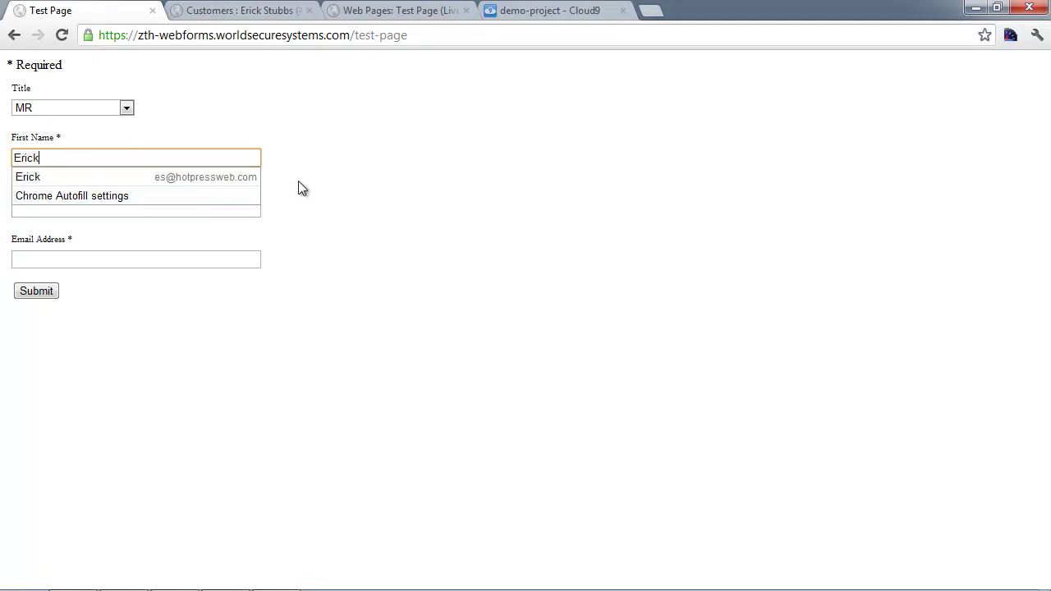
pyautogui.press('Tab')
pyautogui.press('Tab')
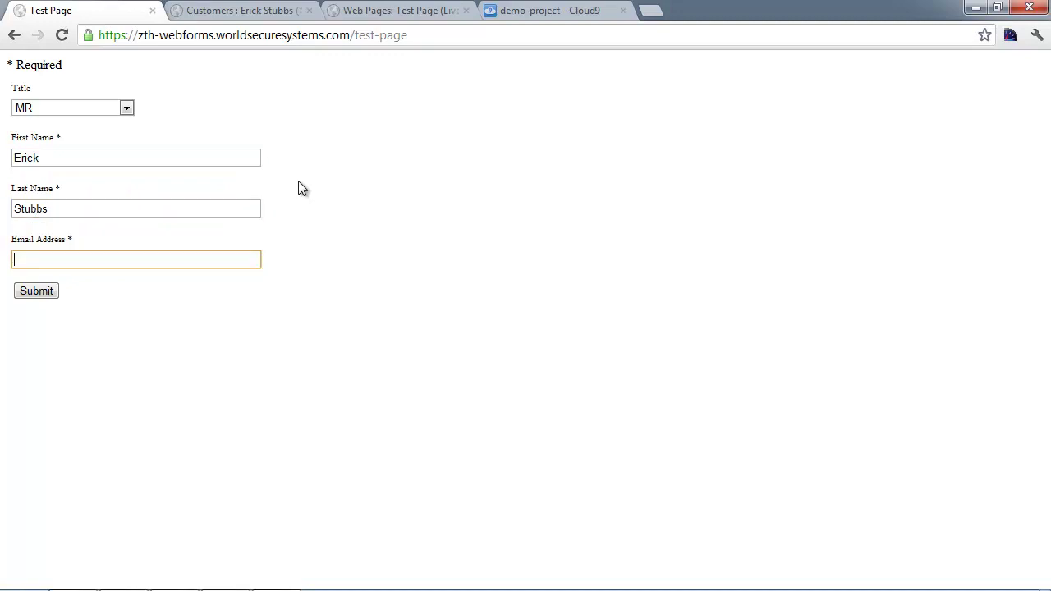
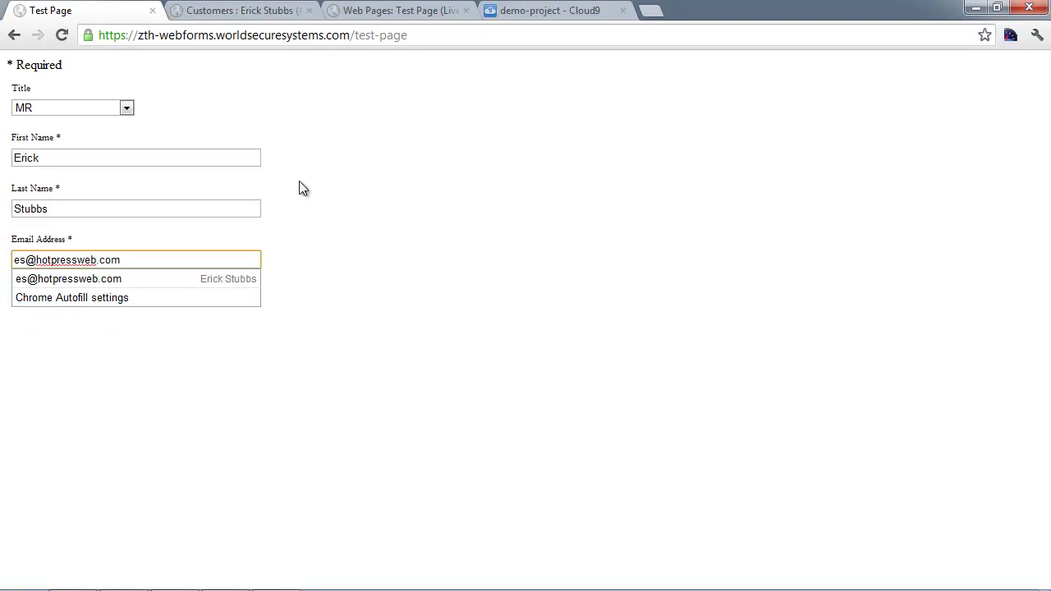
pyautogui.press('Tab')
# Step: Submit the form and confirm the thank-you page lists the newsletter subscription Test List 1
pyautogui.click(47, 293)
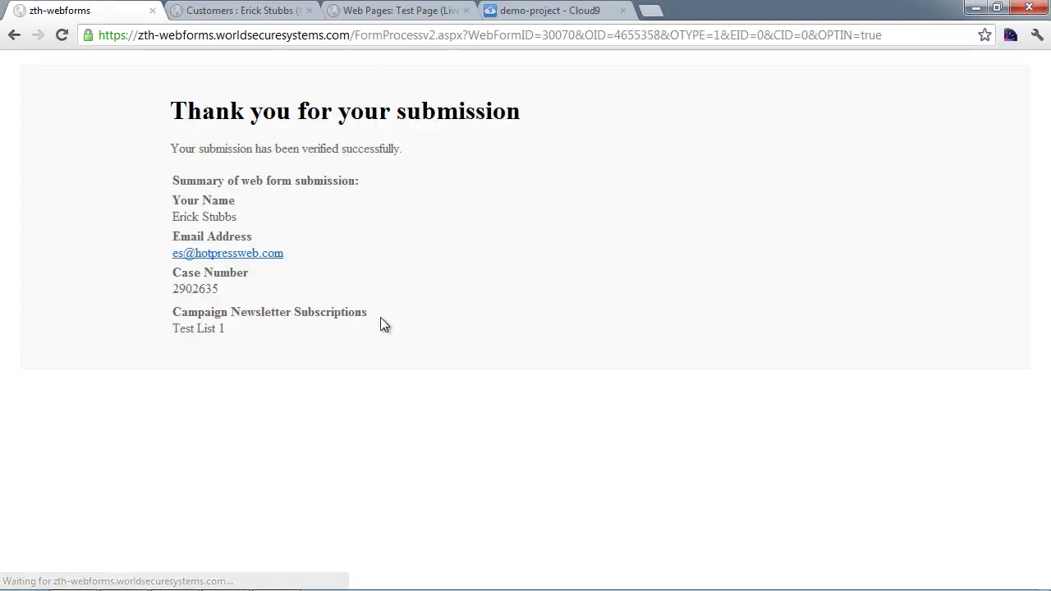
pyautogui.moveTo(362, 312); pyautogui.dragTo(173, 312)
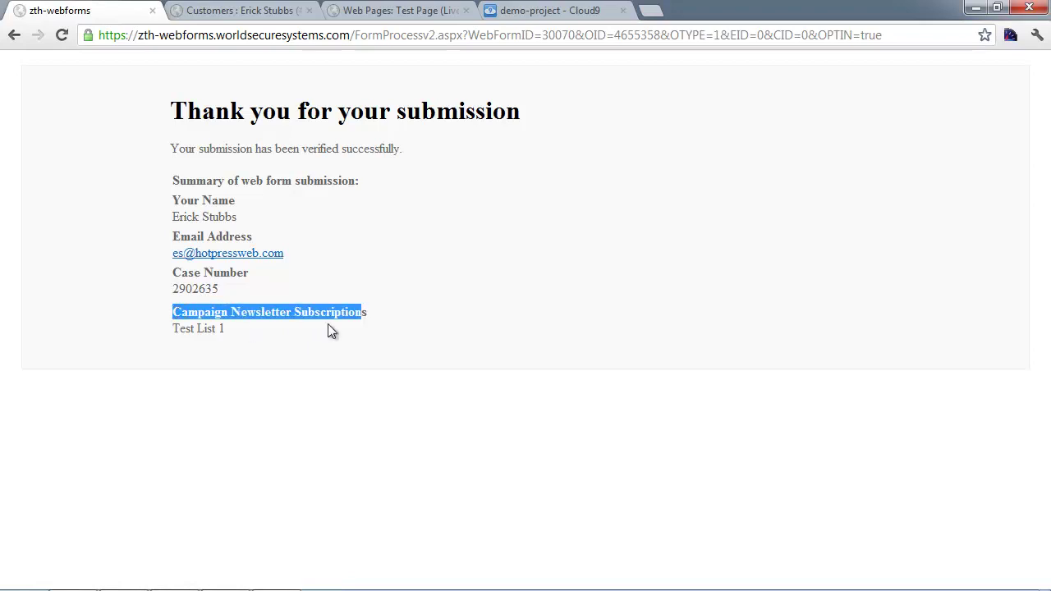
pyautogui.doubleClick(185, 328)
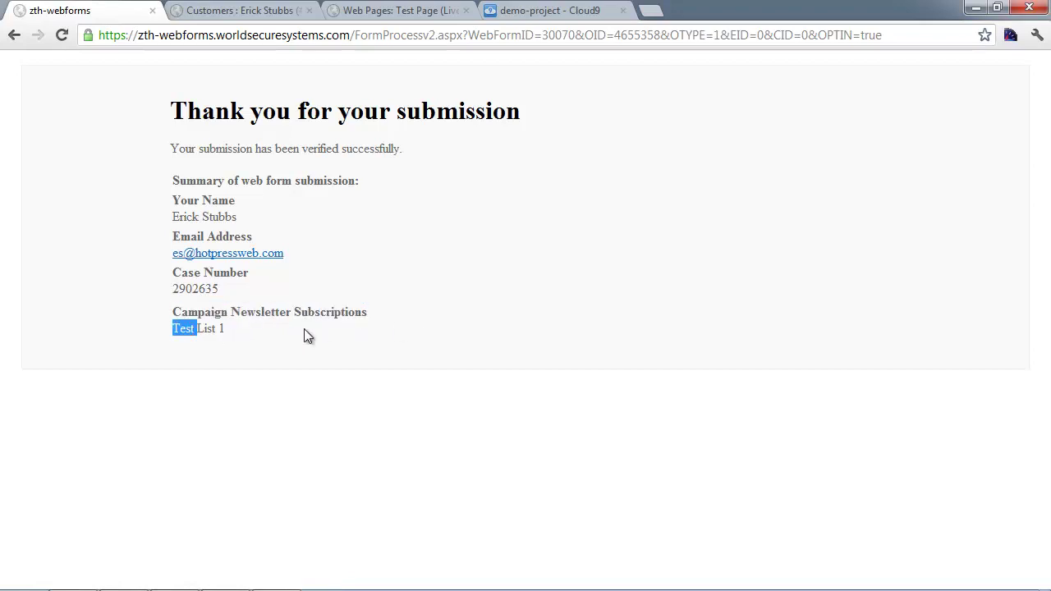
pyautogui.click(239, 329)
# Step: In the contact's CRM Subscriptions tab, confirm Test List 1 is ticked and untick Test List 2
pyautogui.click(243, 10)
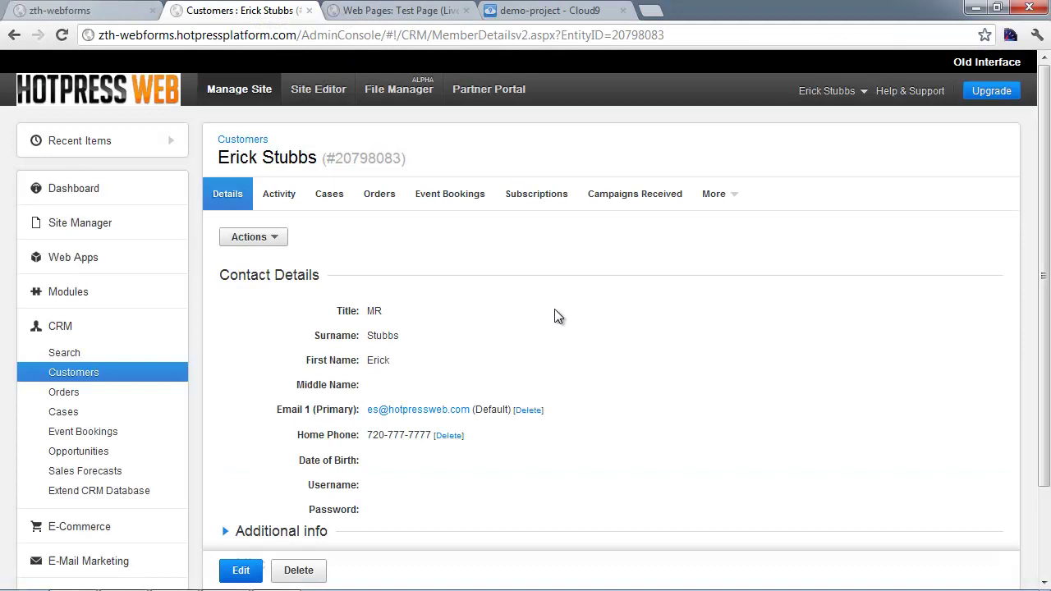
pyautogui.scroll(-2, 554, 308)
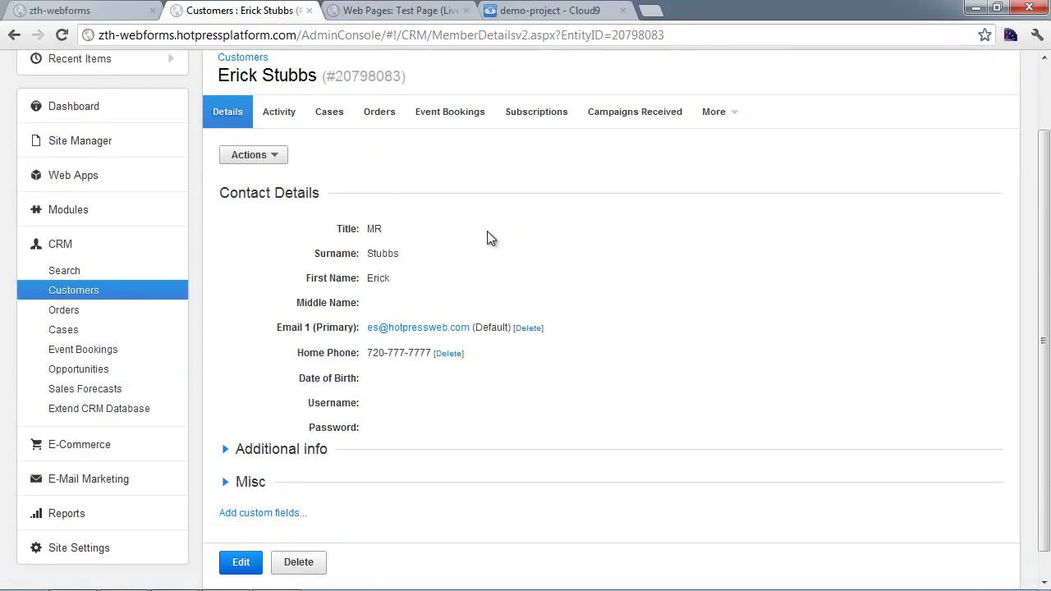
pyautogui.click(533, 117)
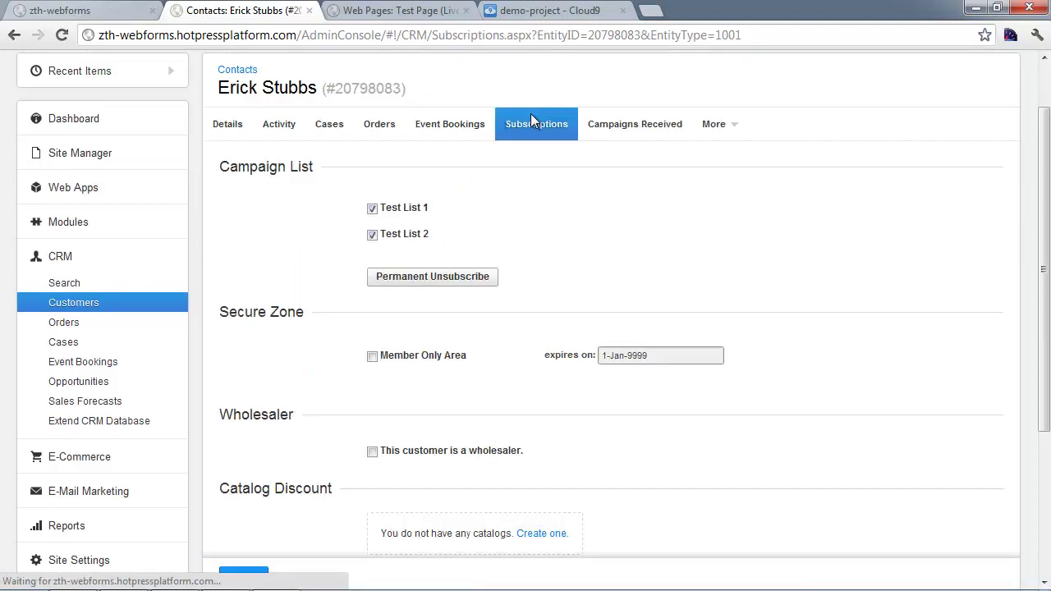
pyautogui.click(372, 235)
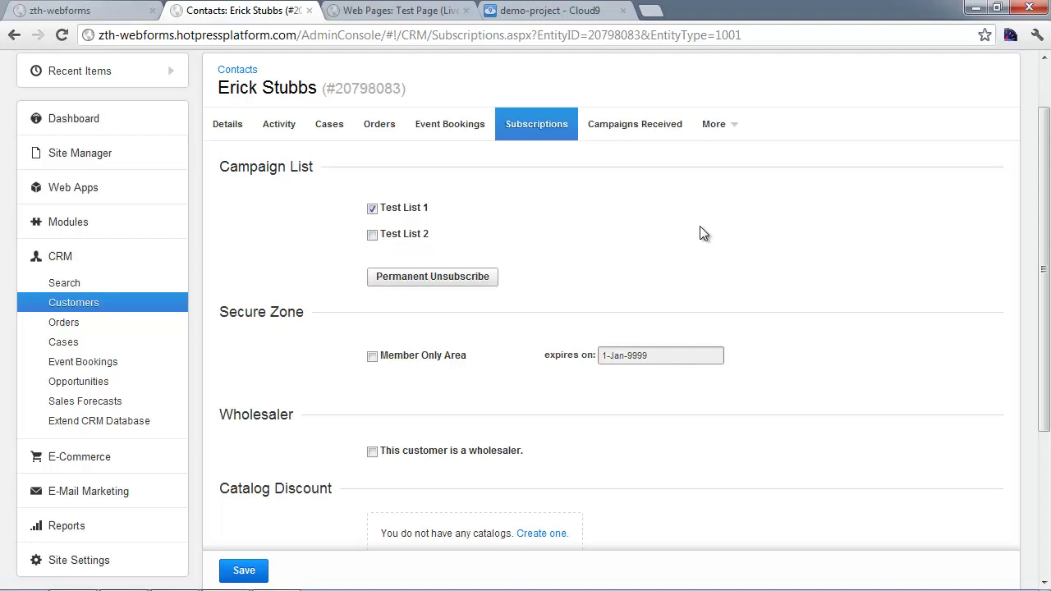